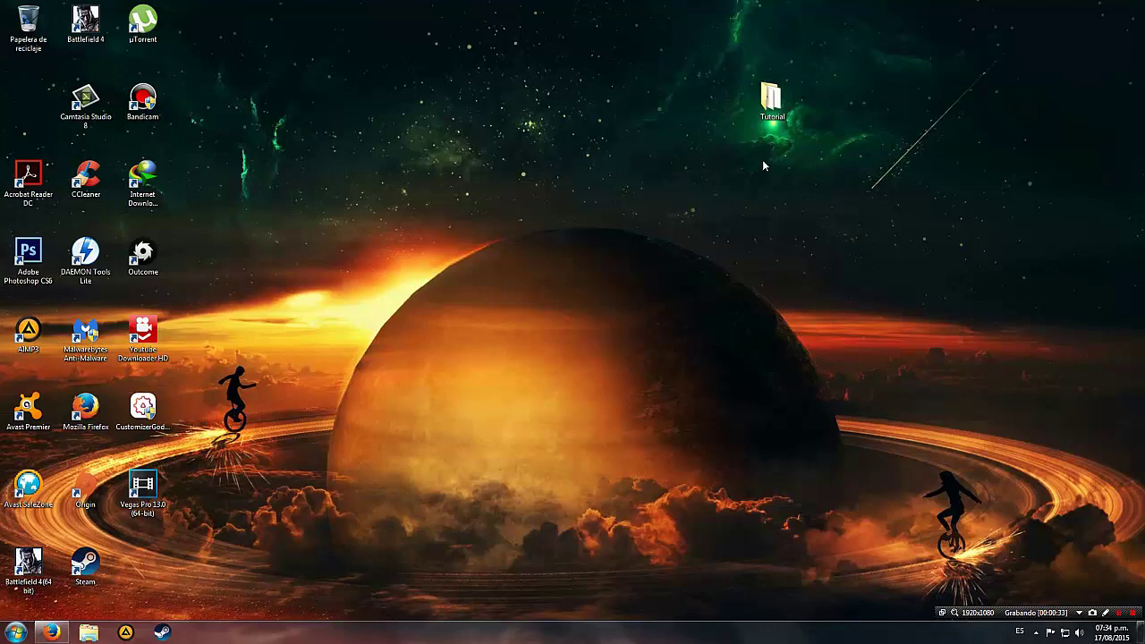
# Step: Run UniversalThemePatcher-x64.exe from Tutorial > Premiere > Premiere as administrator and agree to view the patch details
pyautogui.doubleClick(770, 99)
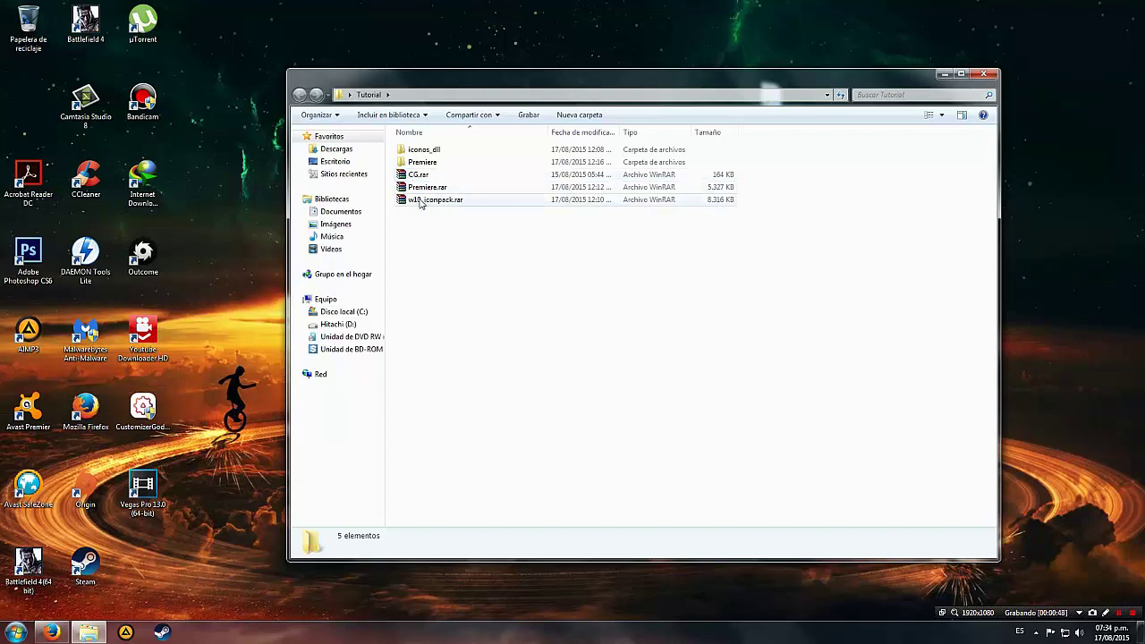
pyautogui.doubleClick(411, 163)
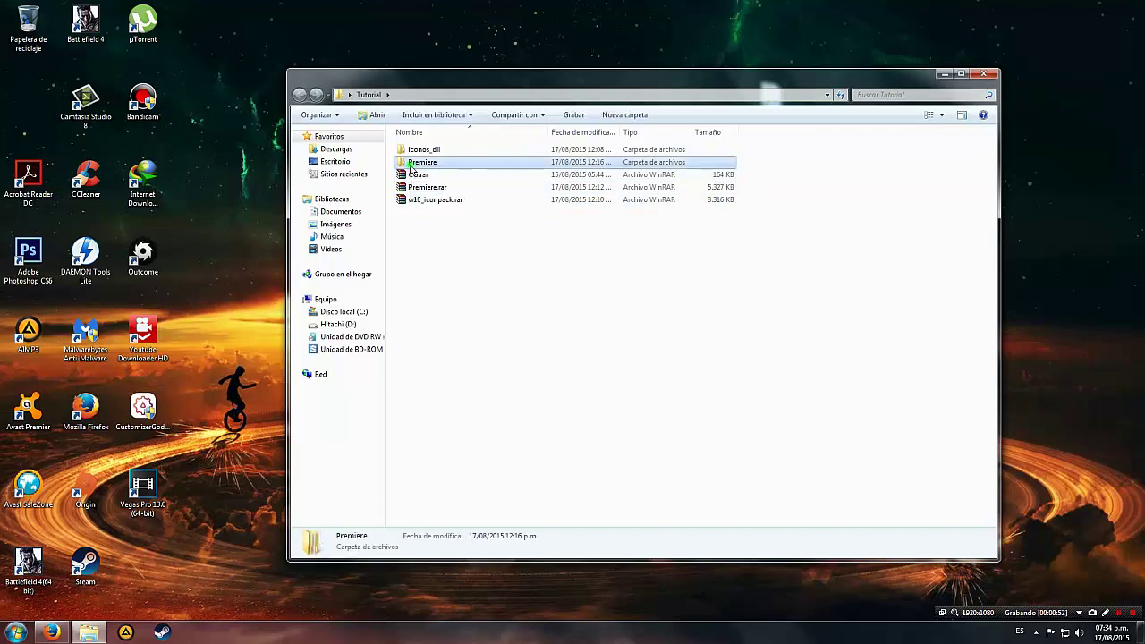
pyautogui.doubleClick(418, 151)
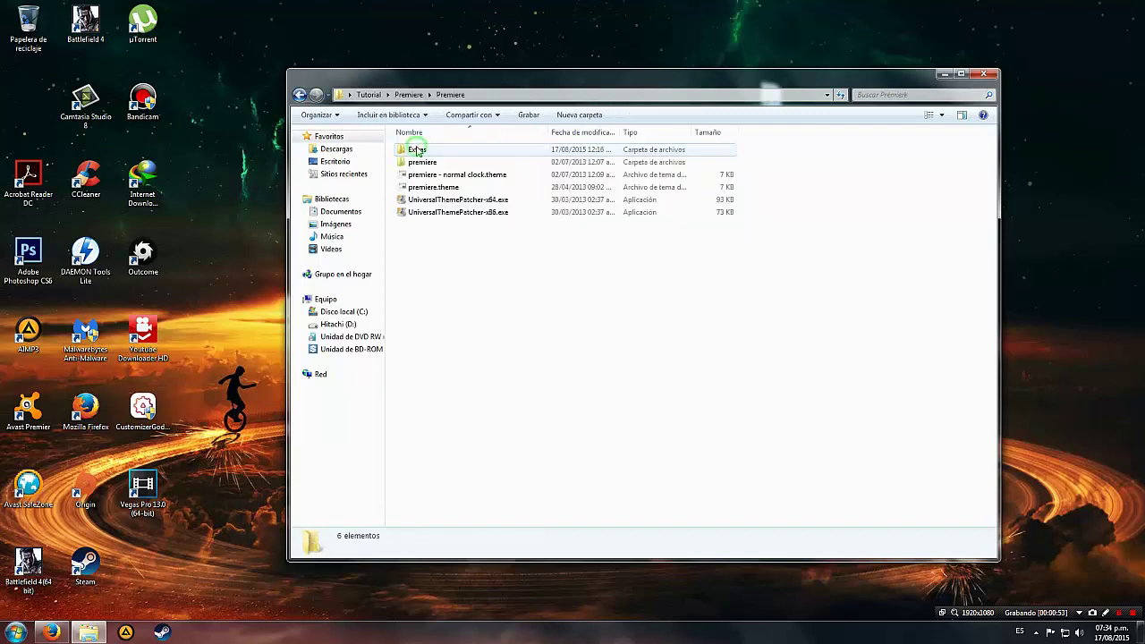
pyautogui.click(300, 95)
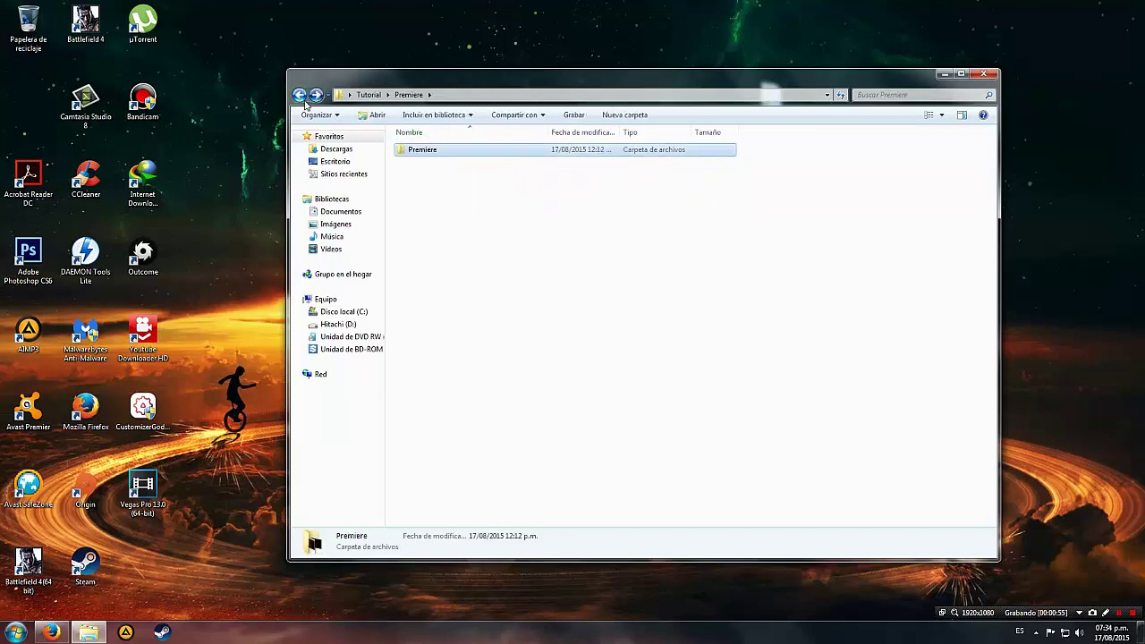
pyautogui.doubleClick(421, 151)
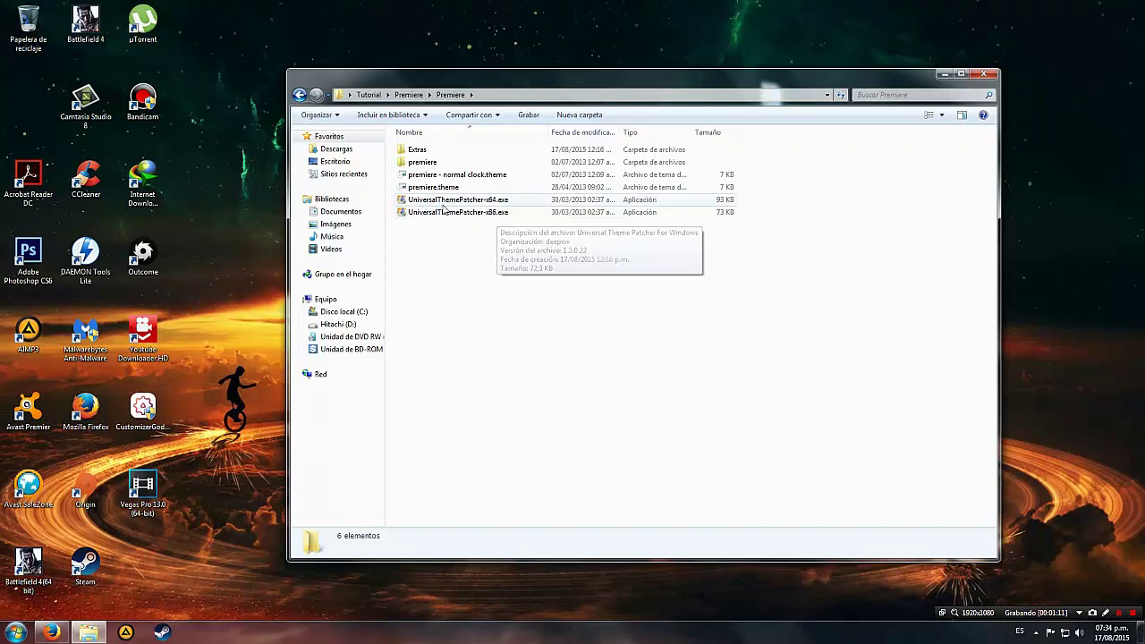
pyautogui.click(488, 201)
pyautogui.rightClick(487, 201)
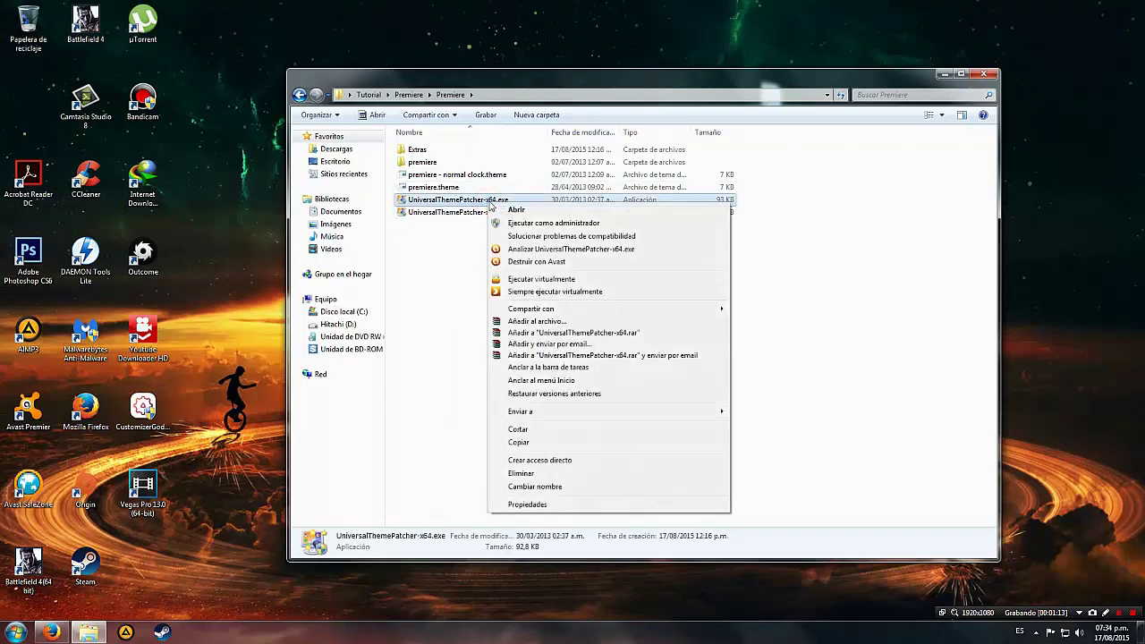
pyautogui.click(519, 224)
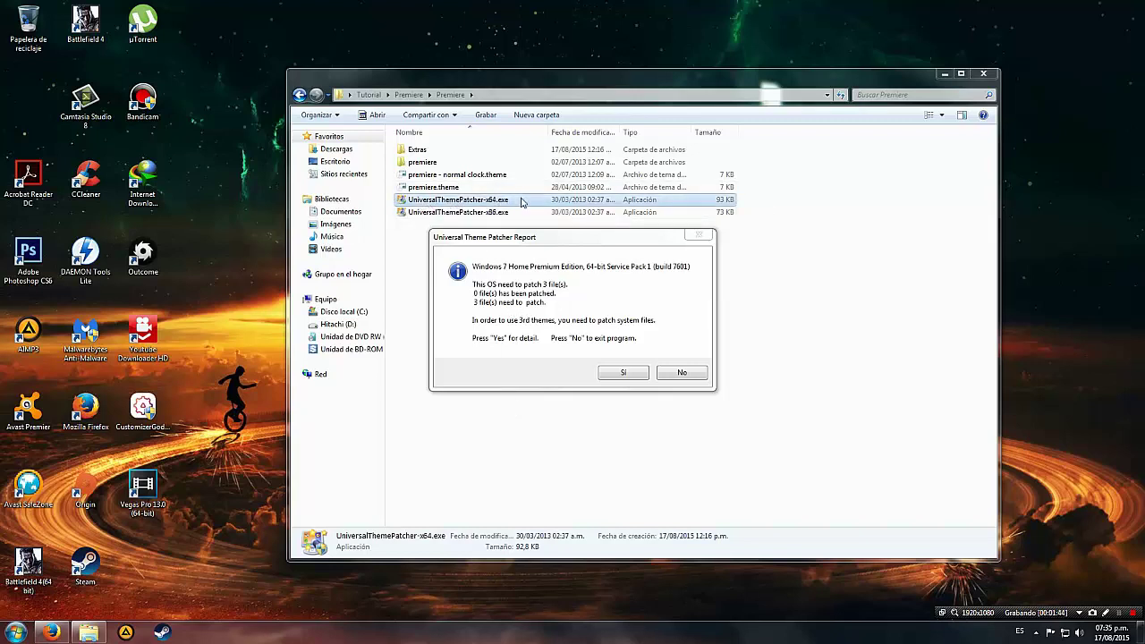
pyautogui.click(620, 372)
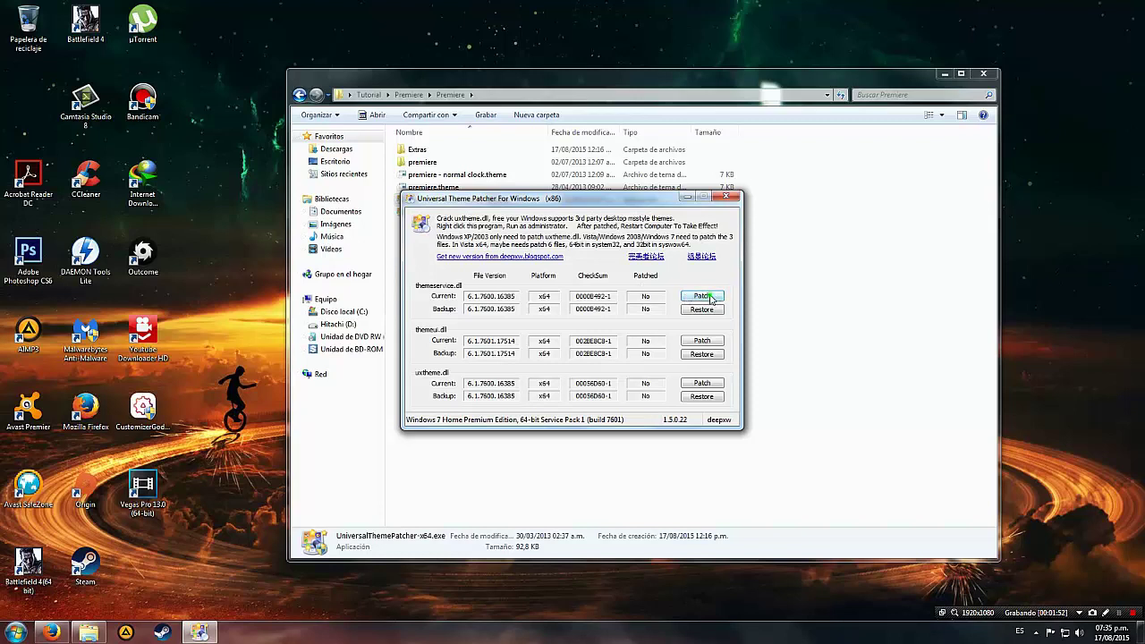
# Step: Patch the system files themeservice.dll, themeui.dll and uxtheme.dll
pyautogui.click(703, 297)
pyautogui.click(702, 341)
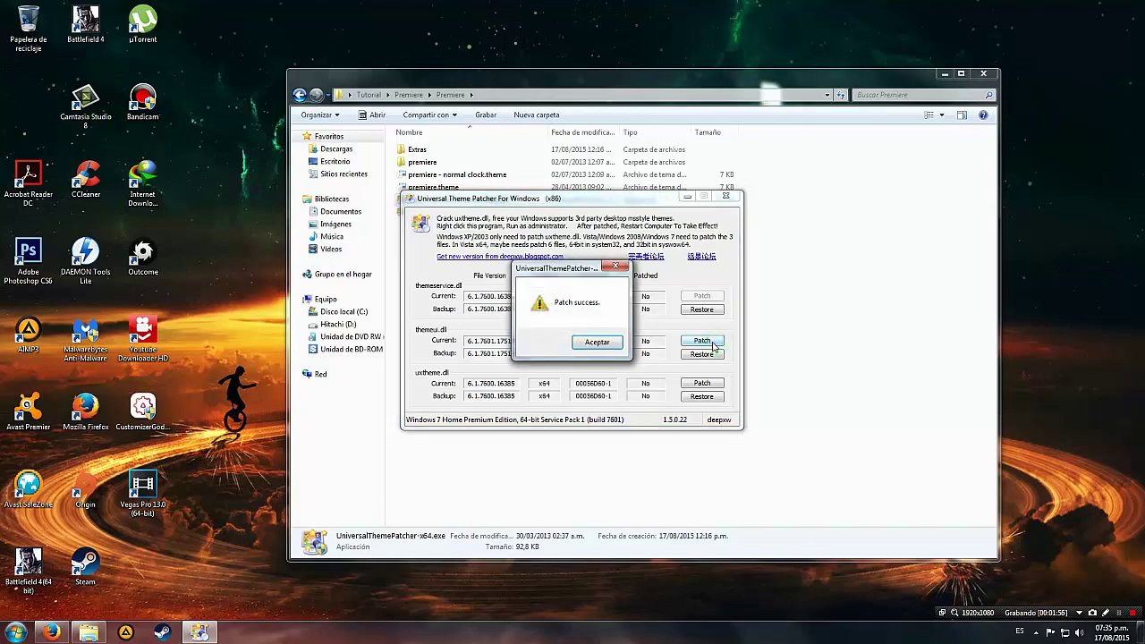
pyautogui.click(595, 343)
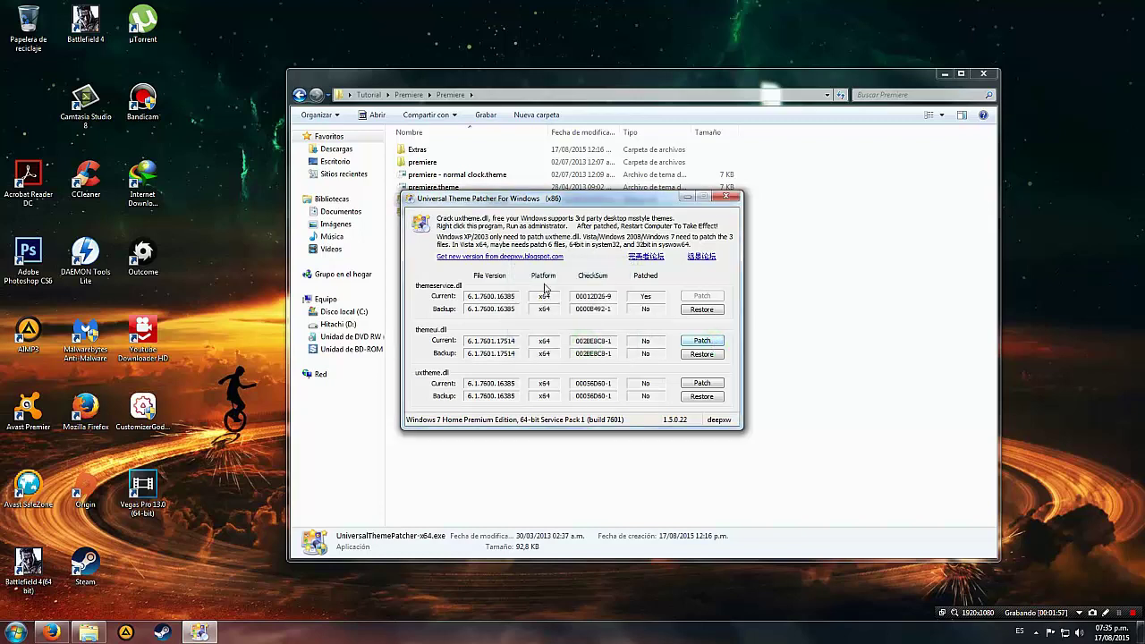
pyautogui.click(703, 343)
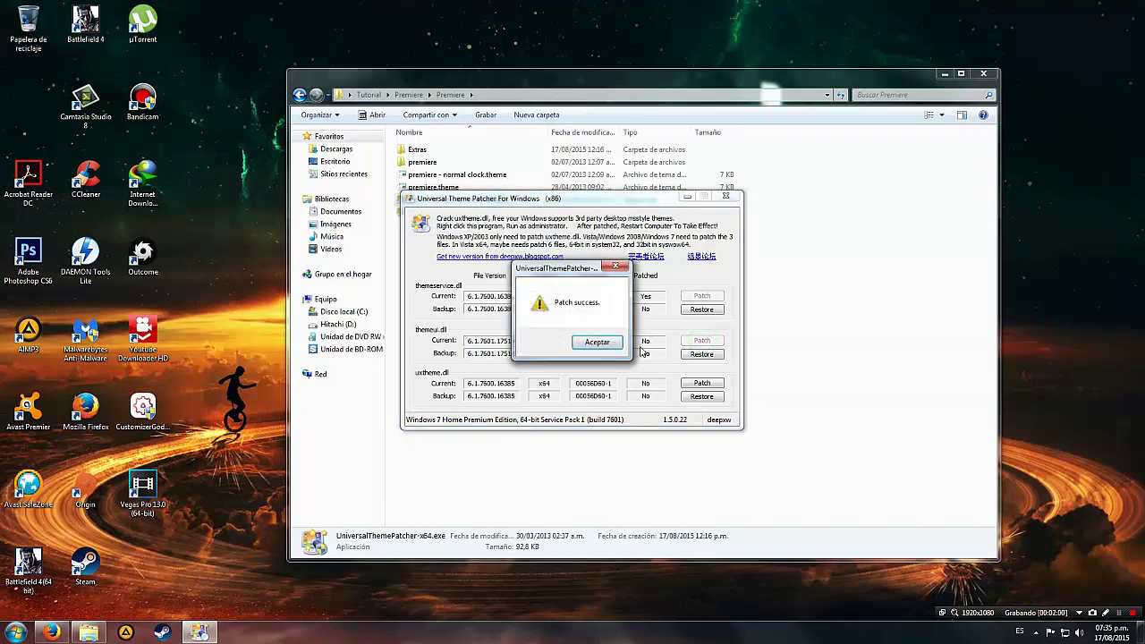
pyautogui.click(604, 346)
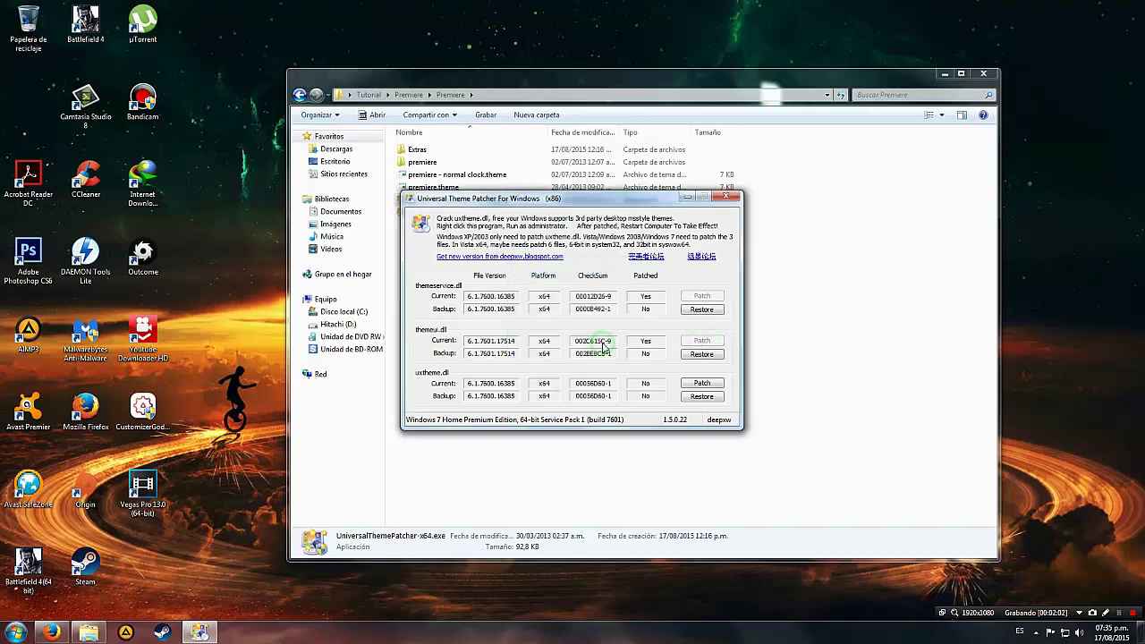
pyautogui.click(703, 383)
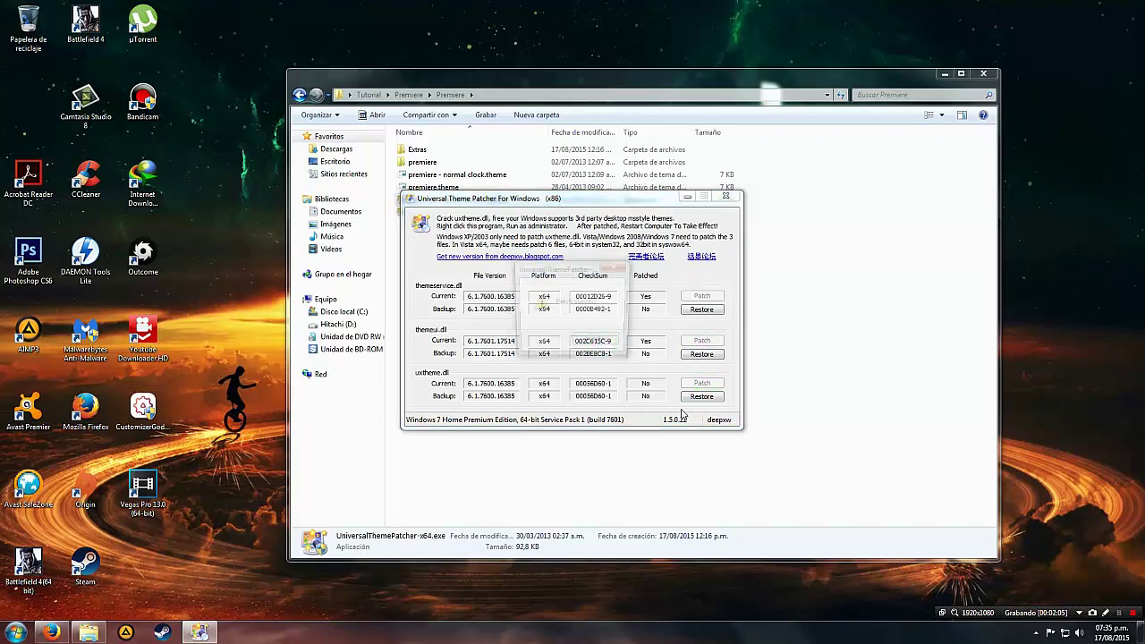
pyautogui.click(614, 347)
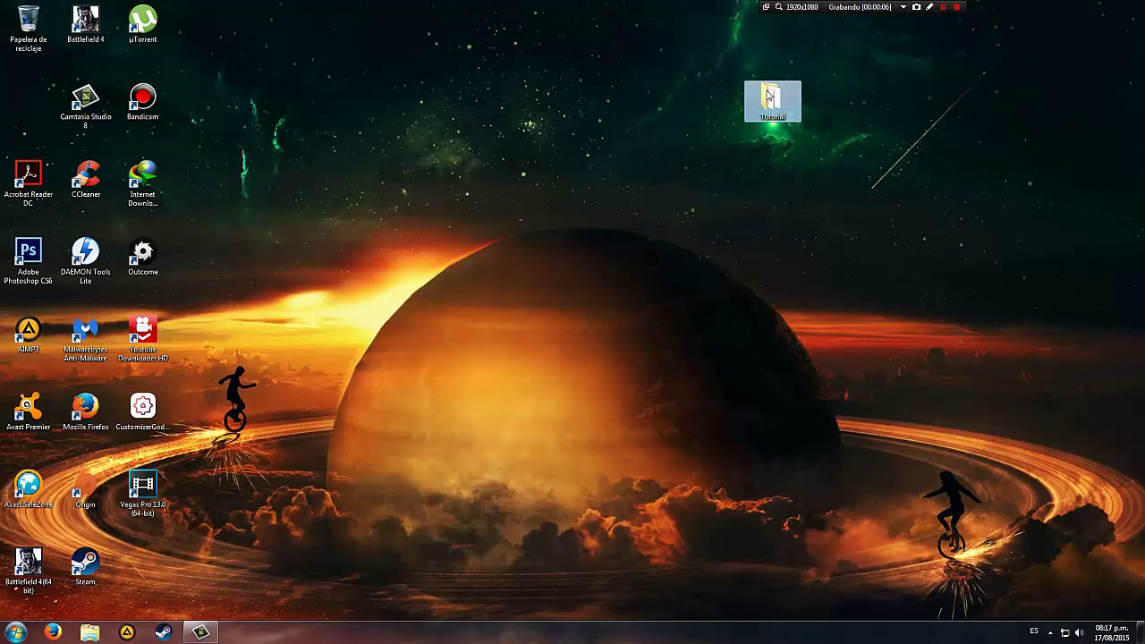
# Step: Copy the premiere folder, premiere - normal clock.theme and premiere.theme from Tutorial > Premiere > Premiere
pyautogui.doubleClick(768, 95)
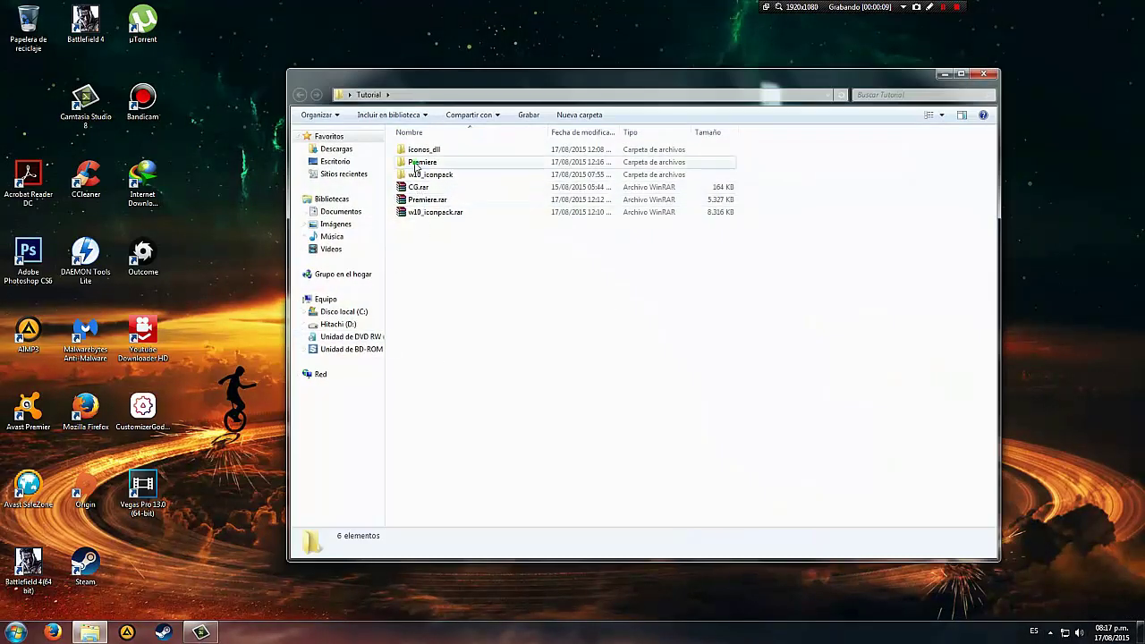
pyautogui.doubleClick(416, 164)
pyautogui.doubleClick(414, 149)
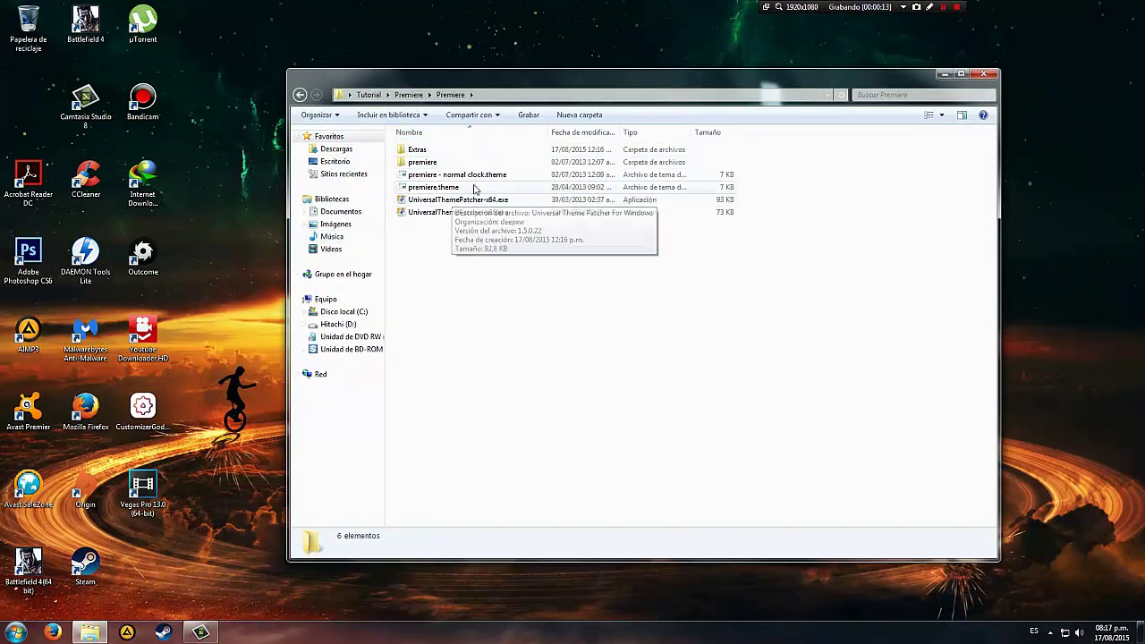
pyautogui.click(474, 188)
pyautogui.keyDown('ctrl'); pyautogui.click(452, 175); pyautogui.keyUp('ctrl')
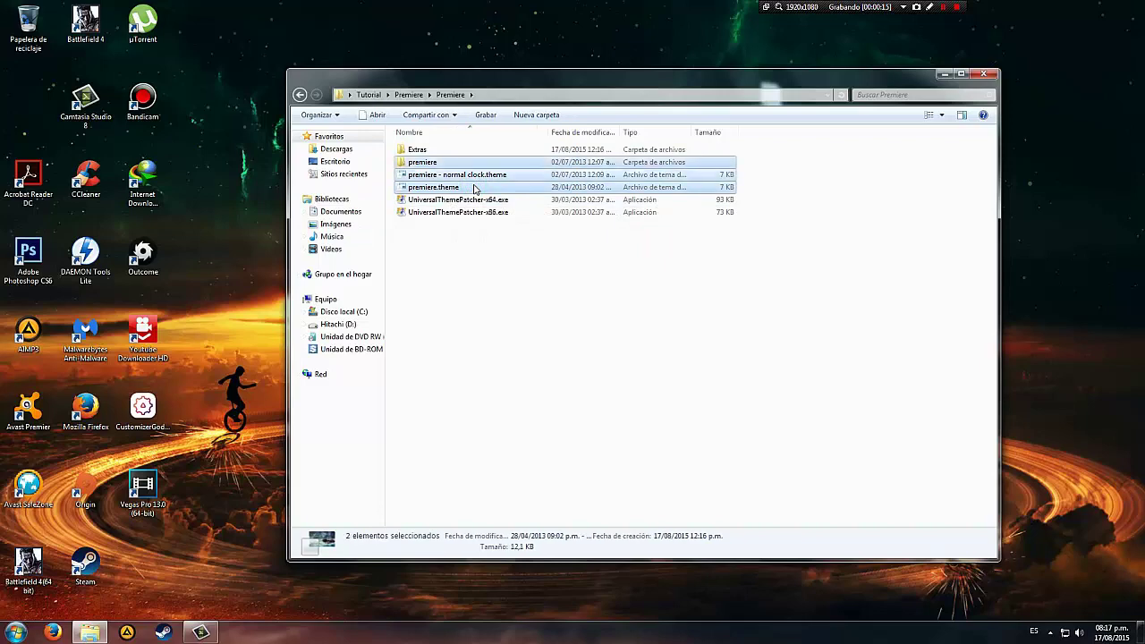
pyautogui.keyDown('ctrl'); pyautogui.click(428, 164); pyautogui.keyUp('ctrl')
pyautogui.rightClick(426, 169)
pyautogui.click(454, 316)
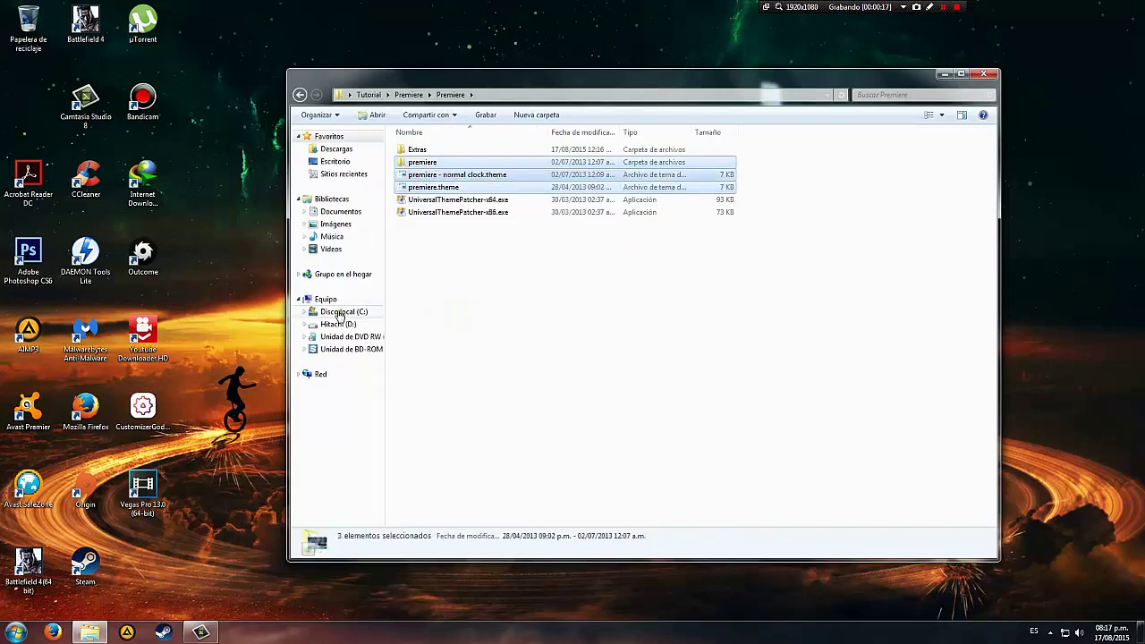
# Step: Open the folder C:\Windows\Resources\Themes
pyautogui.click(343, 312)
pyautogui.click(421, 246)
pyautogui.doubleClick(421, 246)
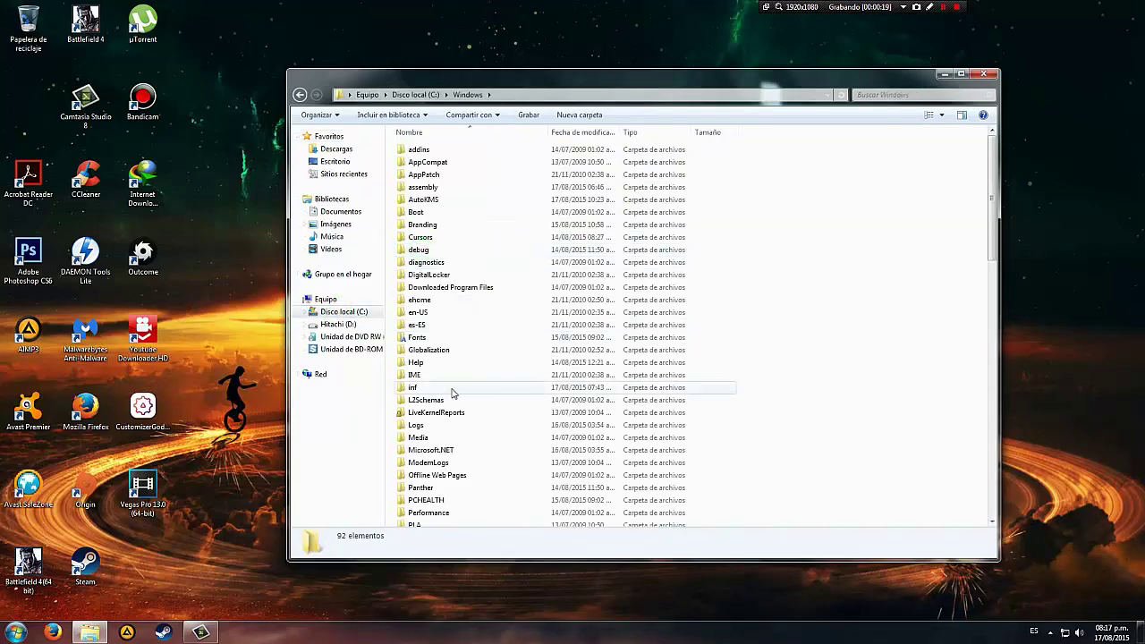
pyautogui.scroll(-10, 453, 394)
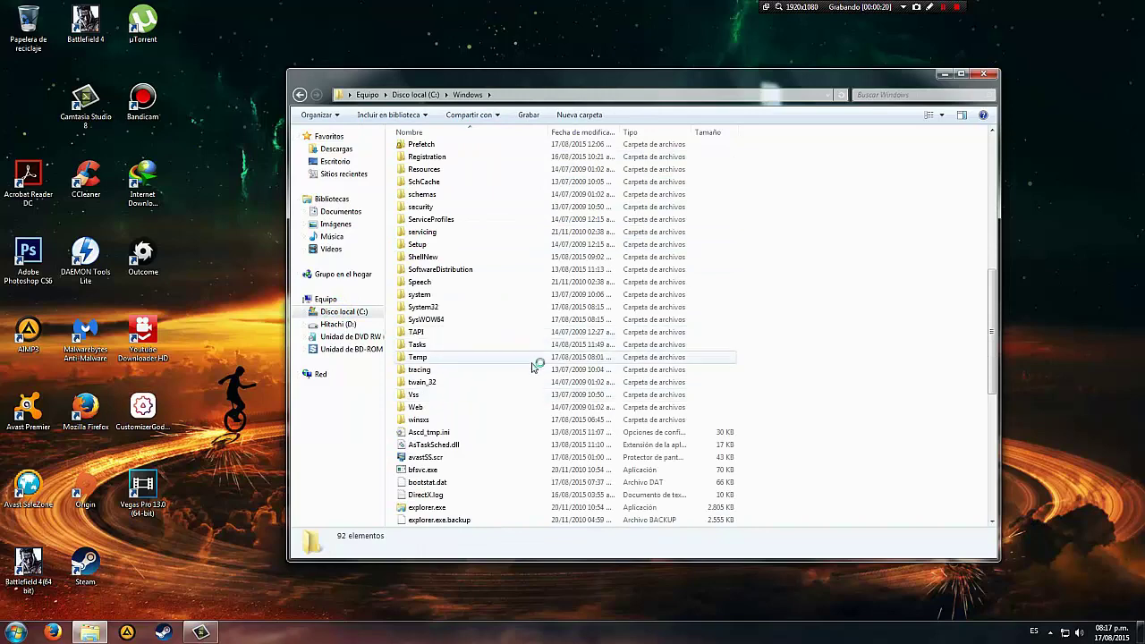
pyautogui.scroll(7, 477, 340)
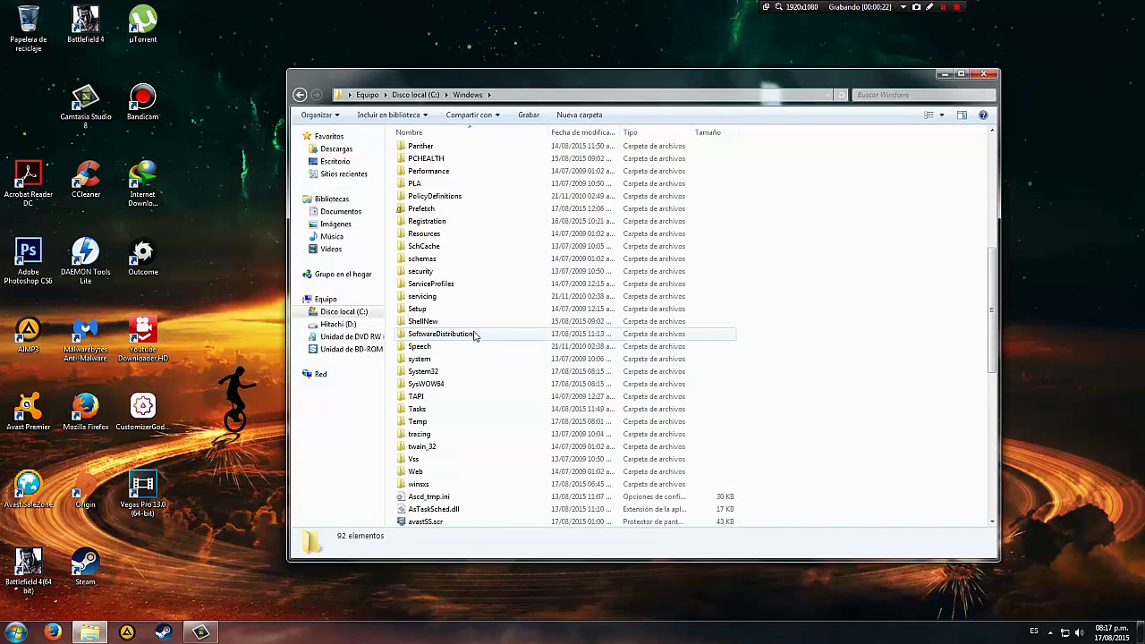
pyautogui.scroll(-7, 453, 298)
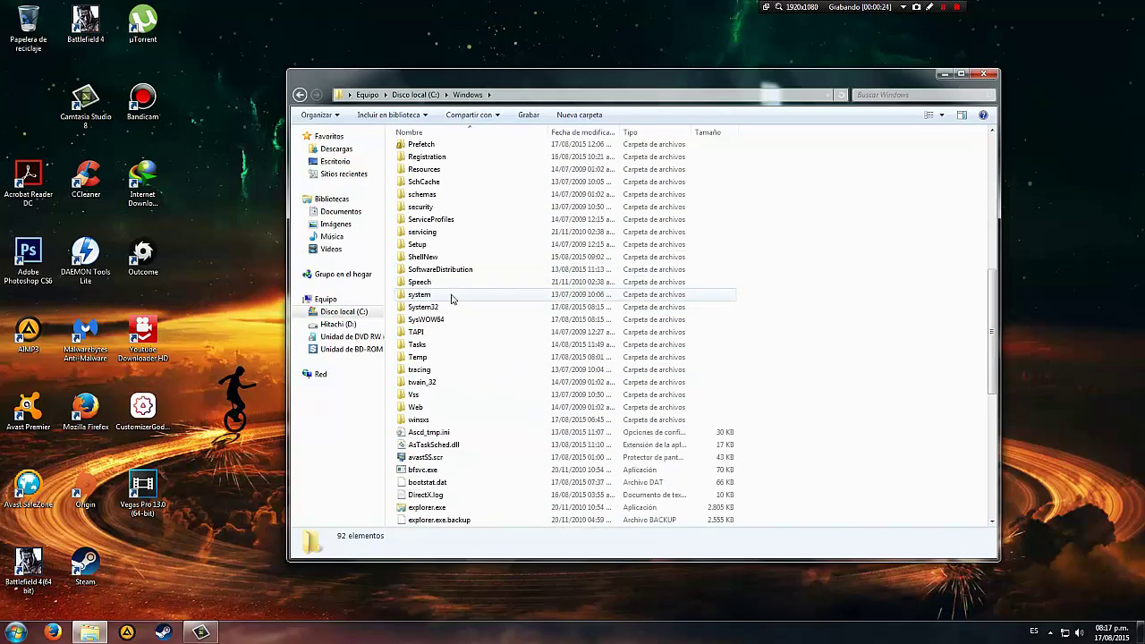
pyautogui.scroll(6, 479, 379)
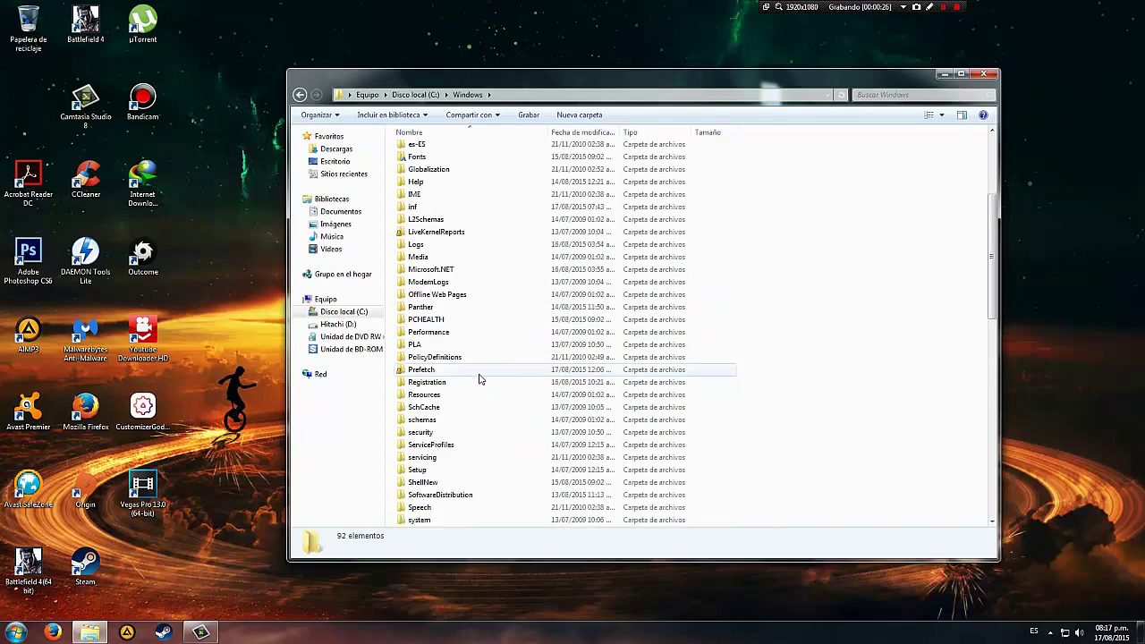
pyautogui.doubleClick(428, 395)
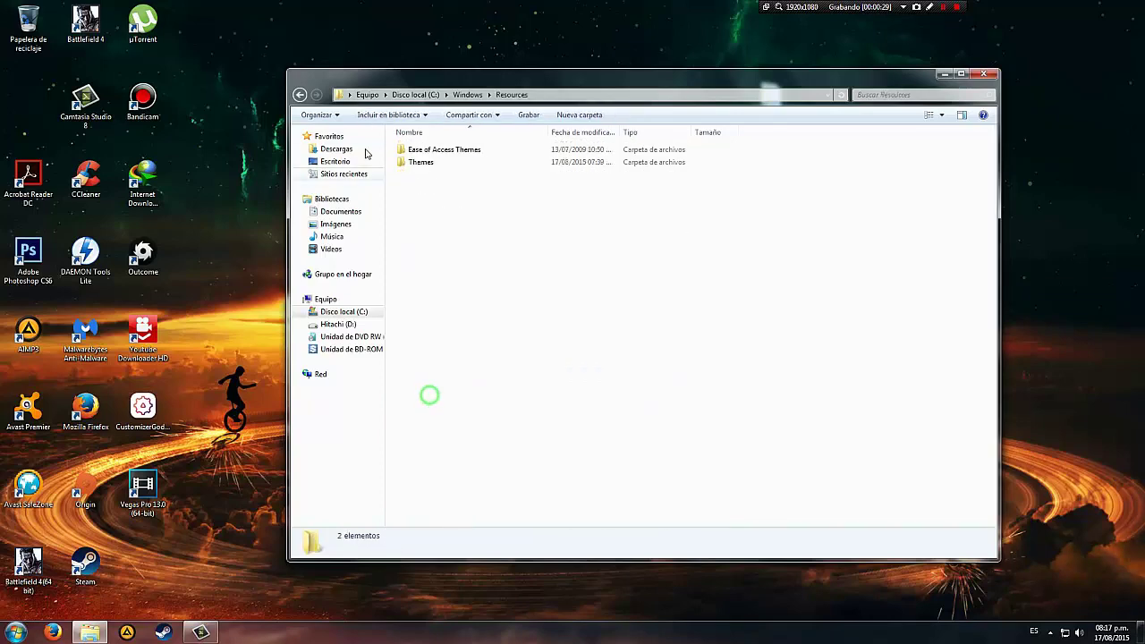
pyautogui.doubleClick(420, 162)
# Step: Paste the copied items into Themes, replacing the existing theme files, merging the premiere folder and skipping all its conflicting files
pyautogui.rightClick(430, 299)
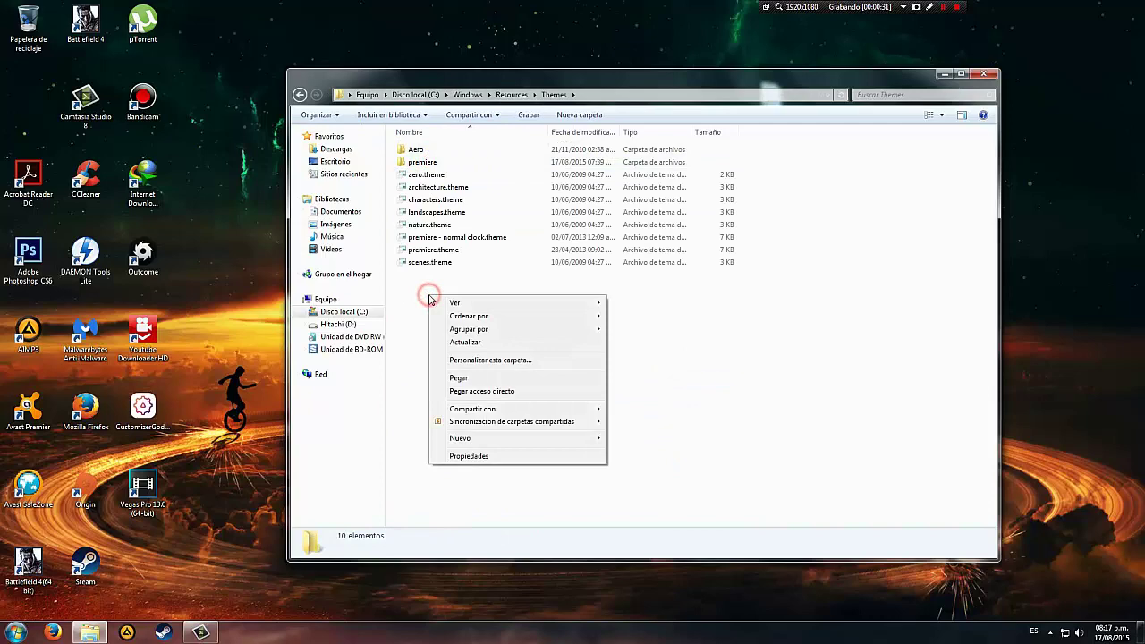
pyautogui.click(456, 380)
pyautogui.click(503, 254)
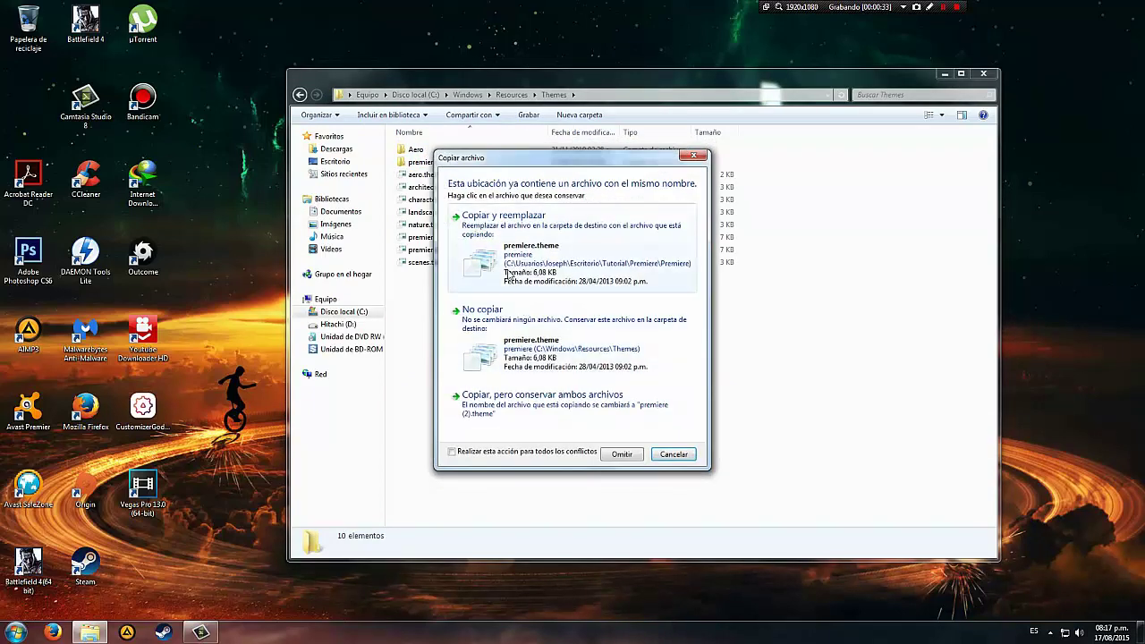
pyautogui.click(508, 272)
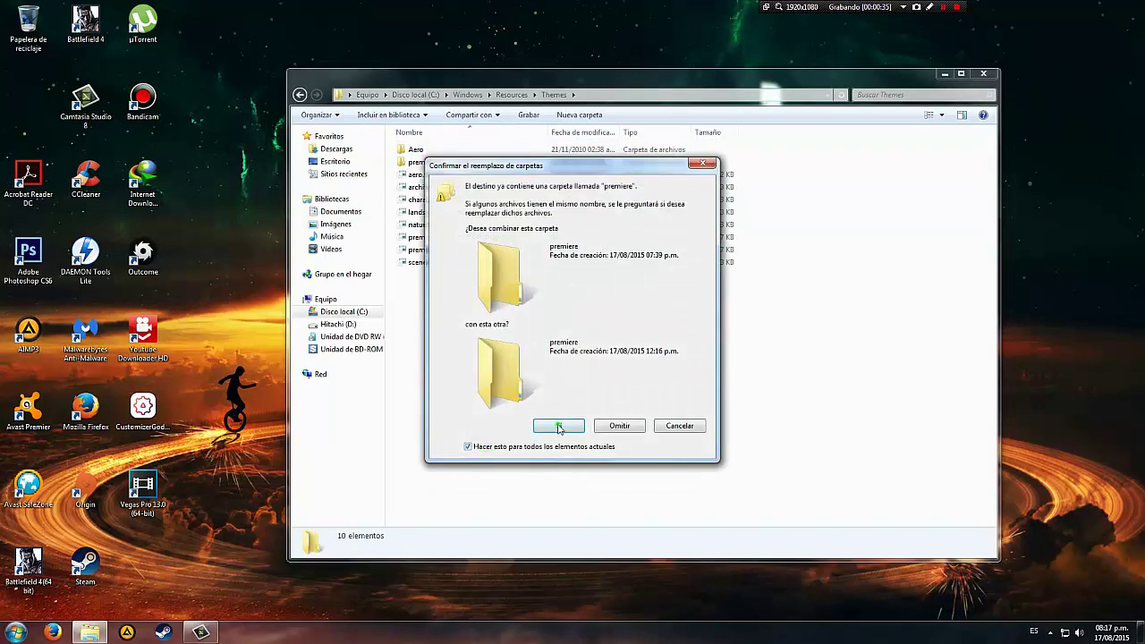
pyautogui.click(559, 426)
pyautogui.click(453, 441)
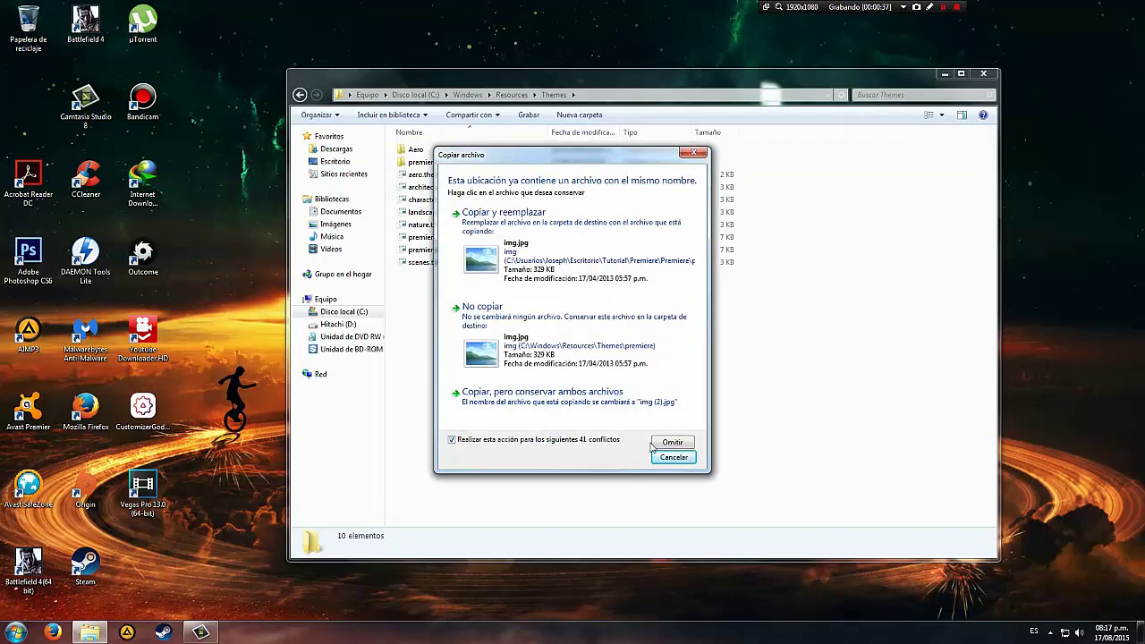
pyautogui.click(664, 443)
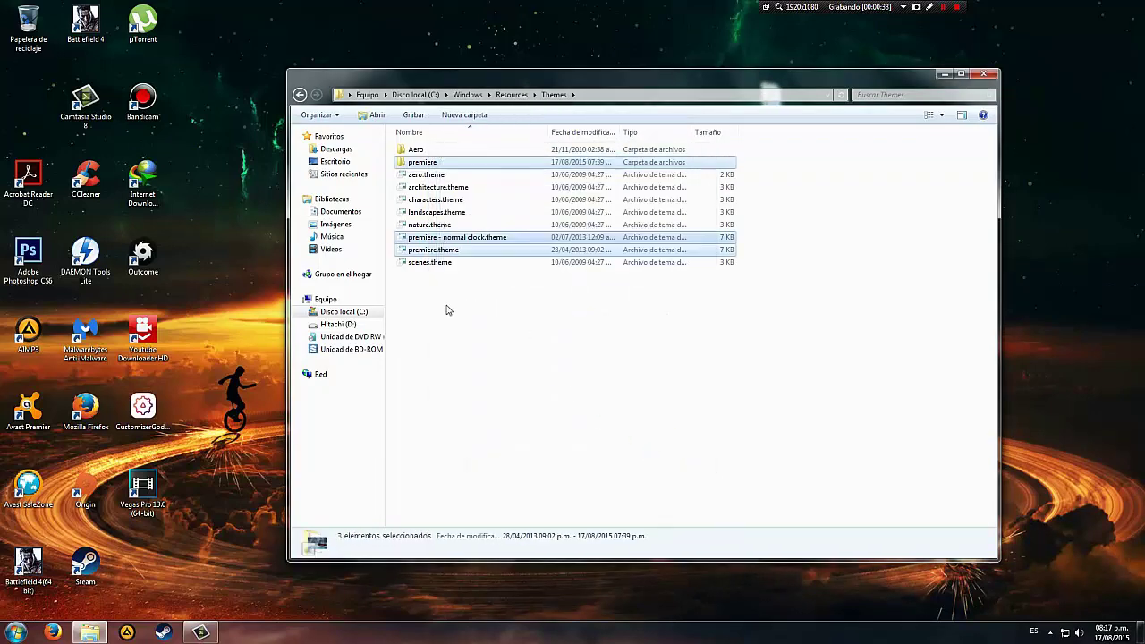
pyautogui.click(448, 339)
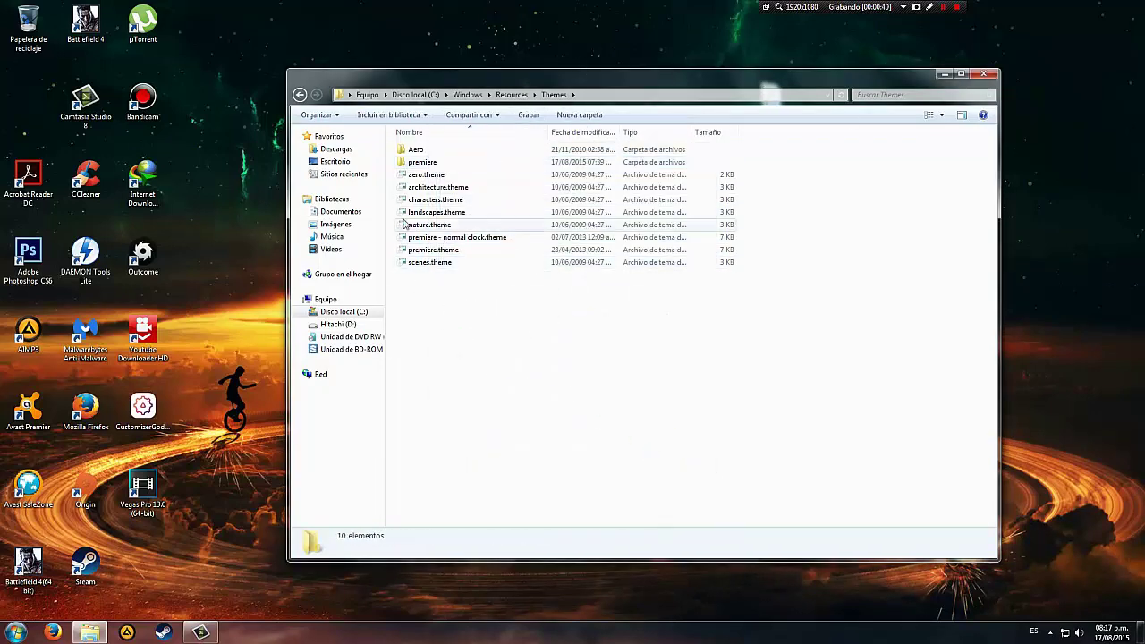
# Step: Apply premiere.theme from the Themes folder and close the Personalization and Themes windows
pyautogui.doubleClick(440, 253)
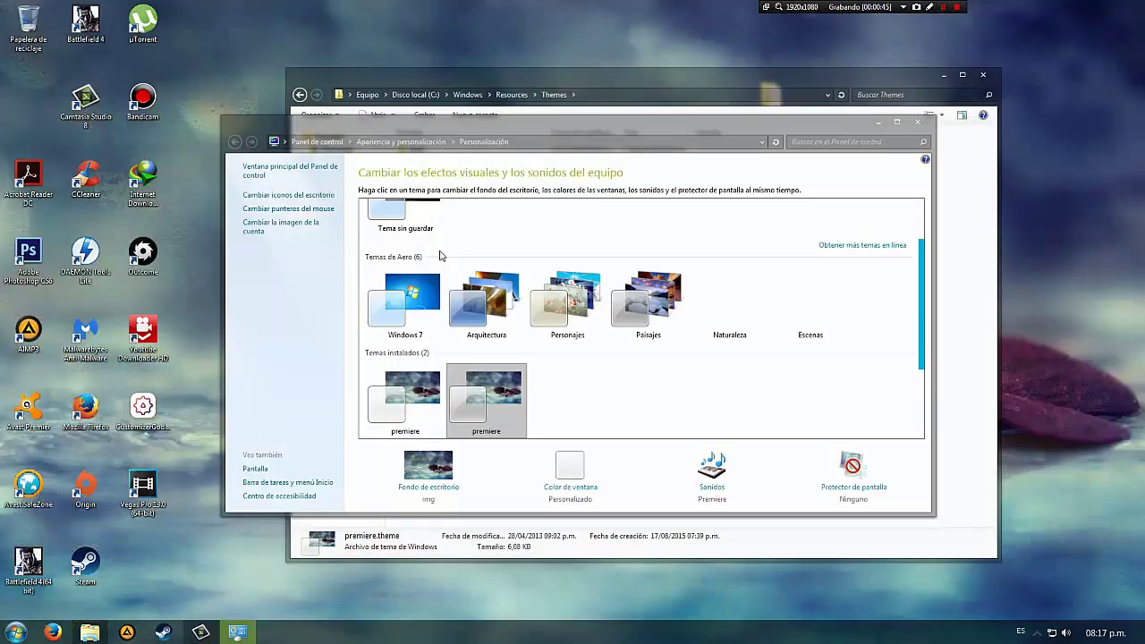
pyautogui.click(919, 124)
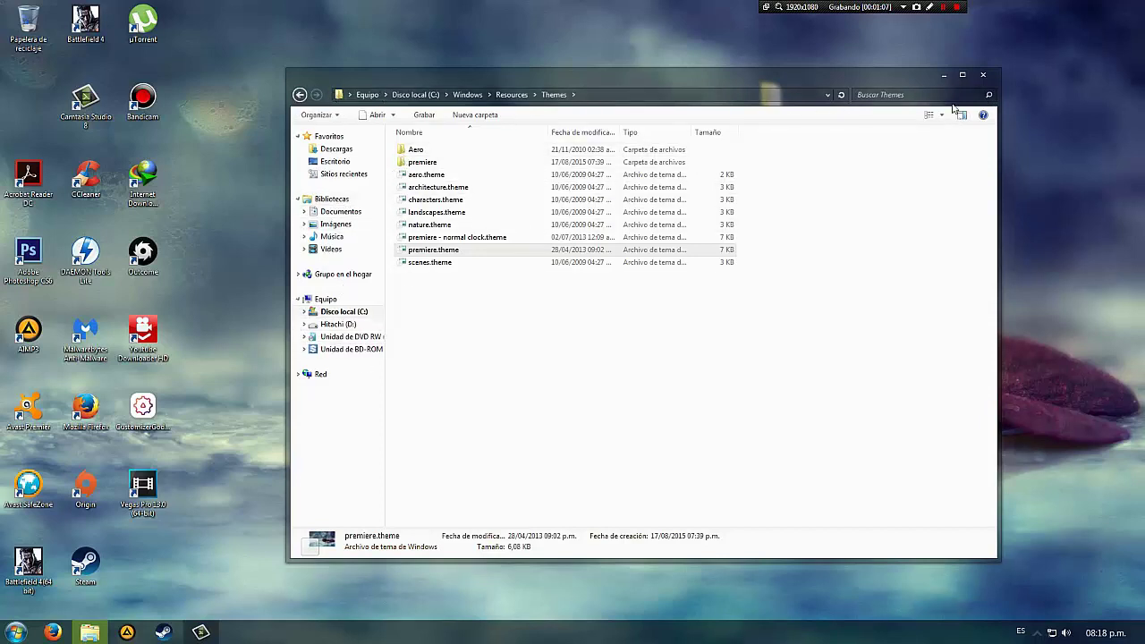
pyautogui.click(983, 74)
# Step: Open the Explorer Frames folder under Tutorial > Premiere > Premiere > Extras
pyautogui.doubleClick(769, 96)
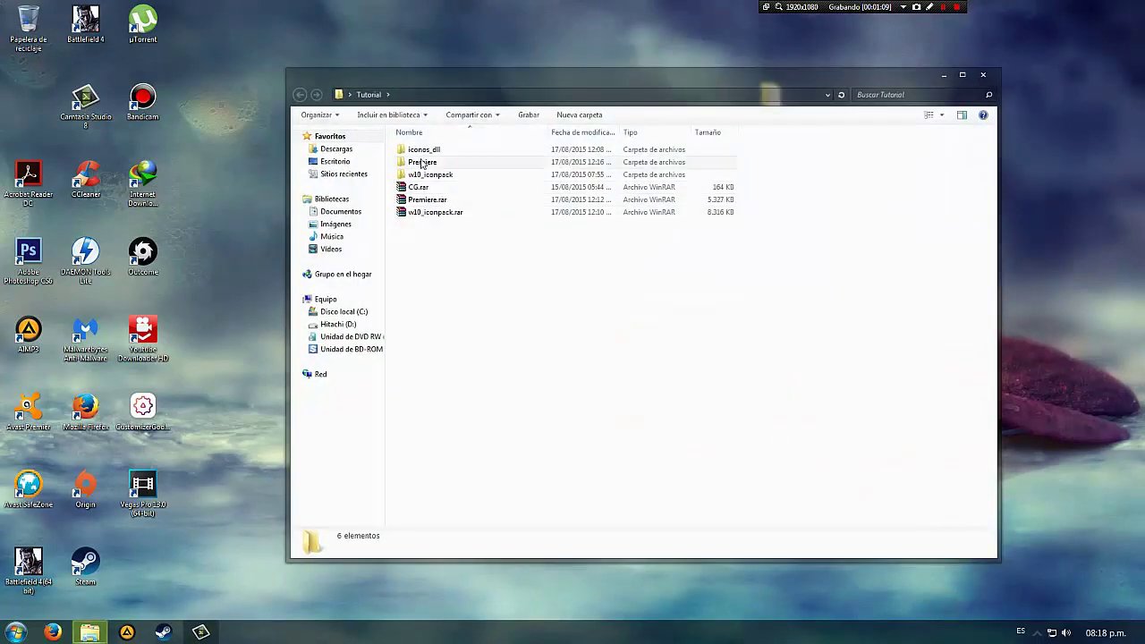
pyautogui.doubleClick(422, 162)
pyautogui.doubleClick(417, 149)
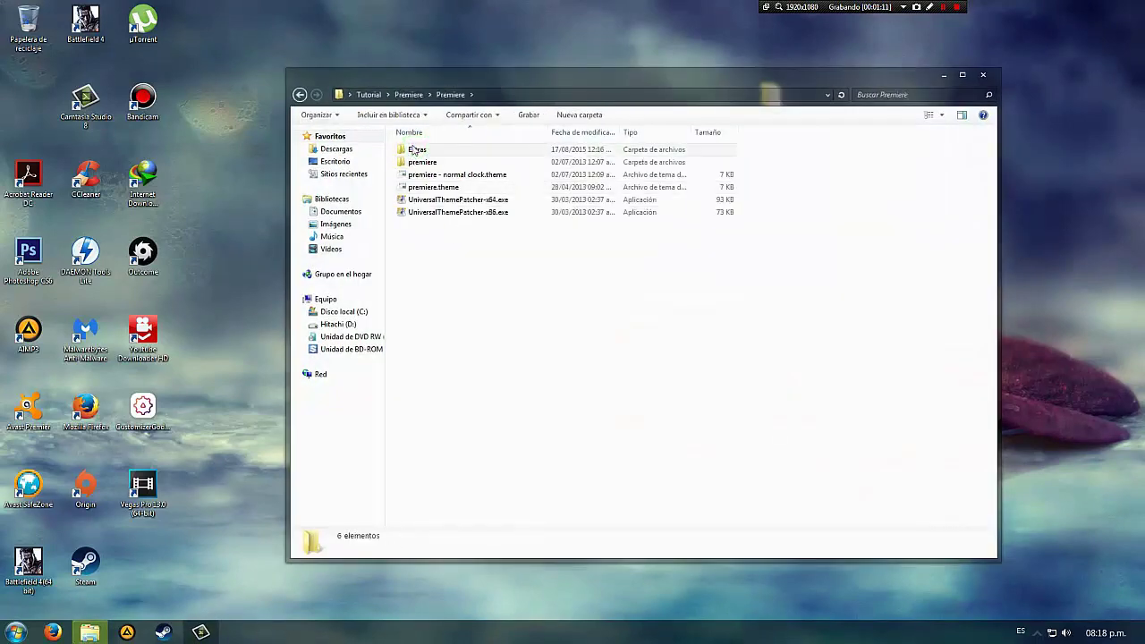
pyautogui.doubleClick(414, 150)
pyautogui.click(412, 152)
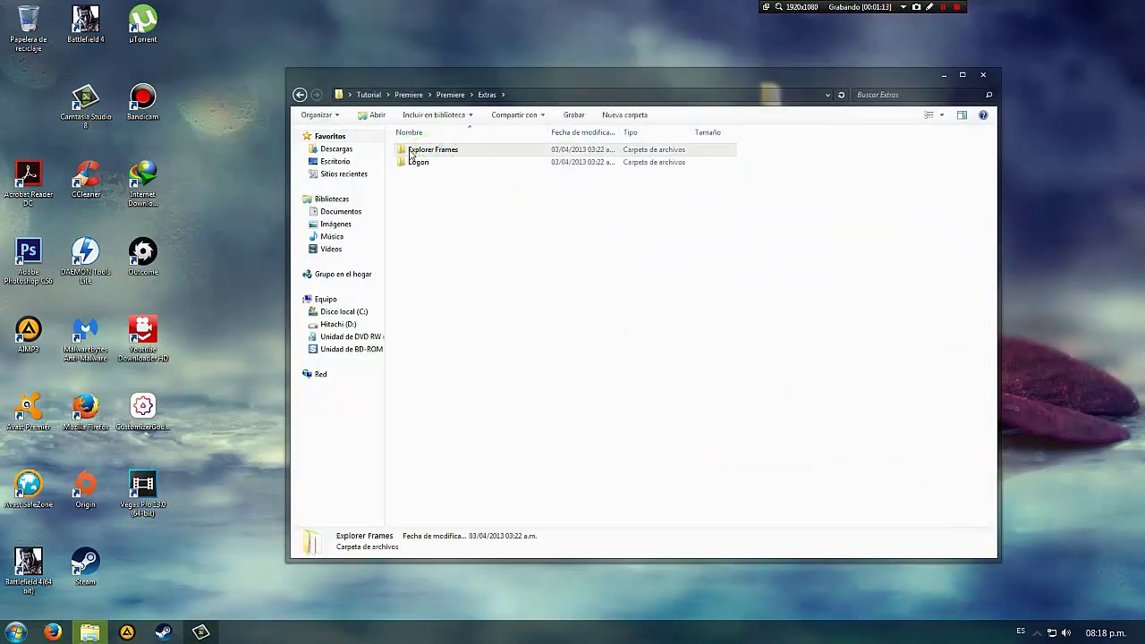
pyautogui.doubleClick(450, 154)
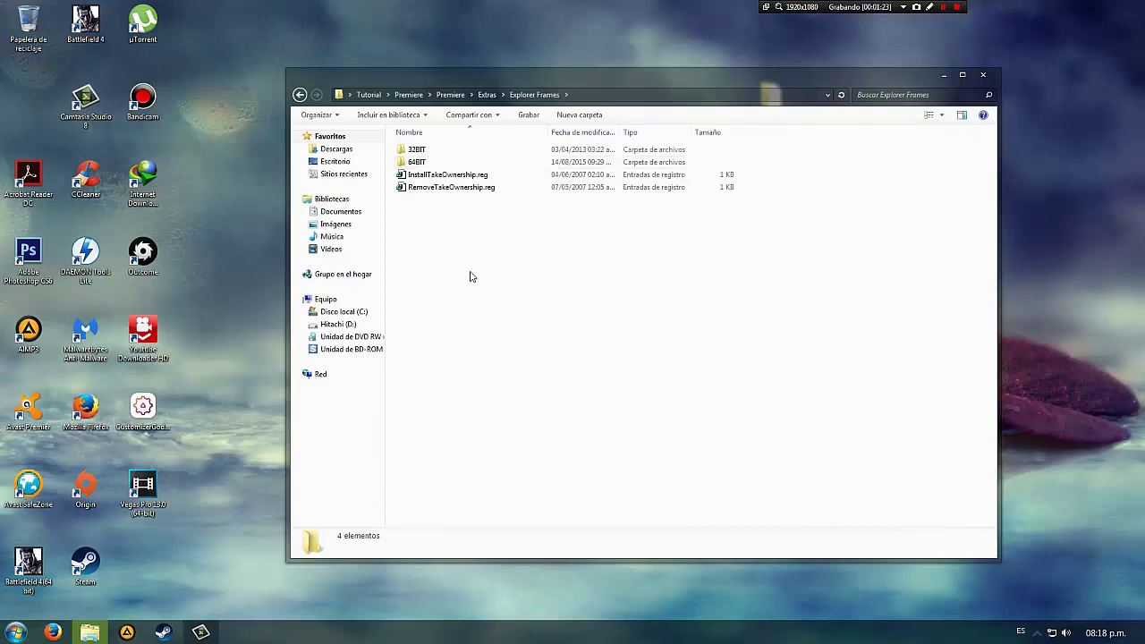
# Step: Open the 64BIT folder and select its System32 and SysWOW64 folders
pyautogui.doubleClick(416, 162)
pyautogui.click(300, 94)
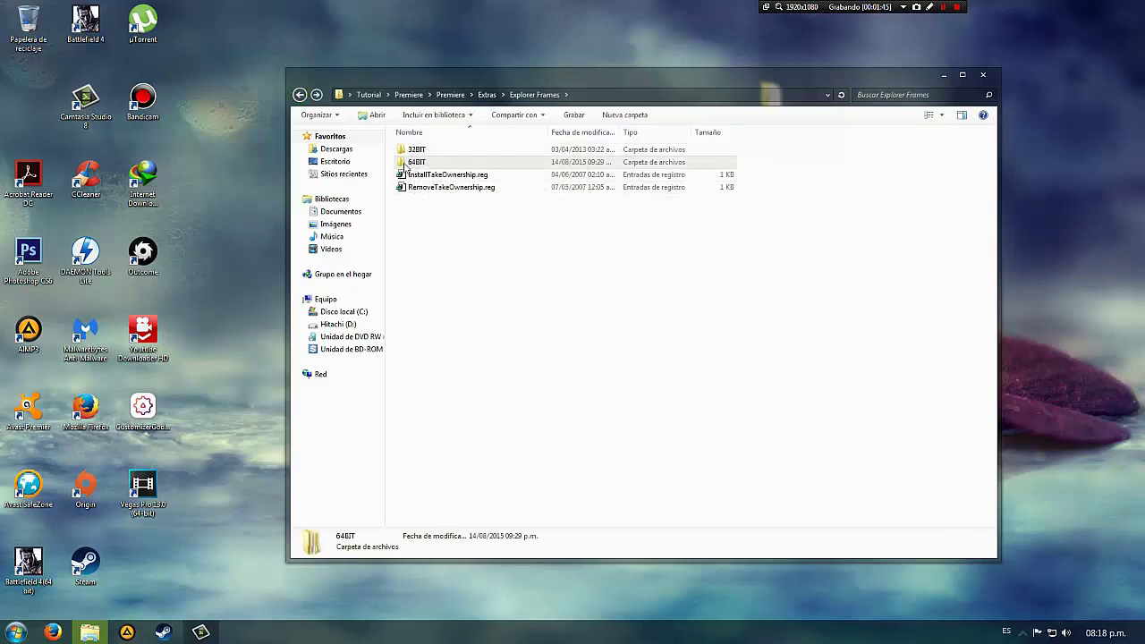
pyautogui.doubleClick(444, 163)
pyautogui.moveTo(414, 140); pyautogui.dragTo(426, 205)
# Step: Open C:\Windows and locate the System32 and SysWOW64 folders
pyautogui.click(362, 313)
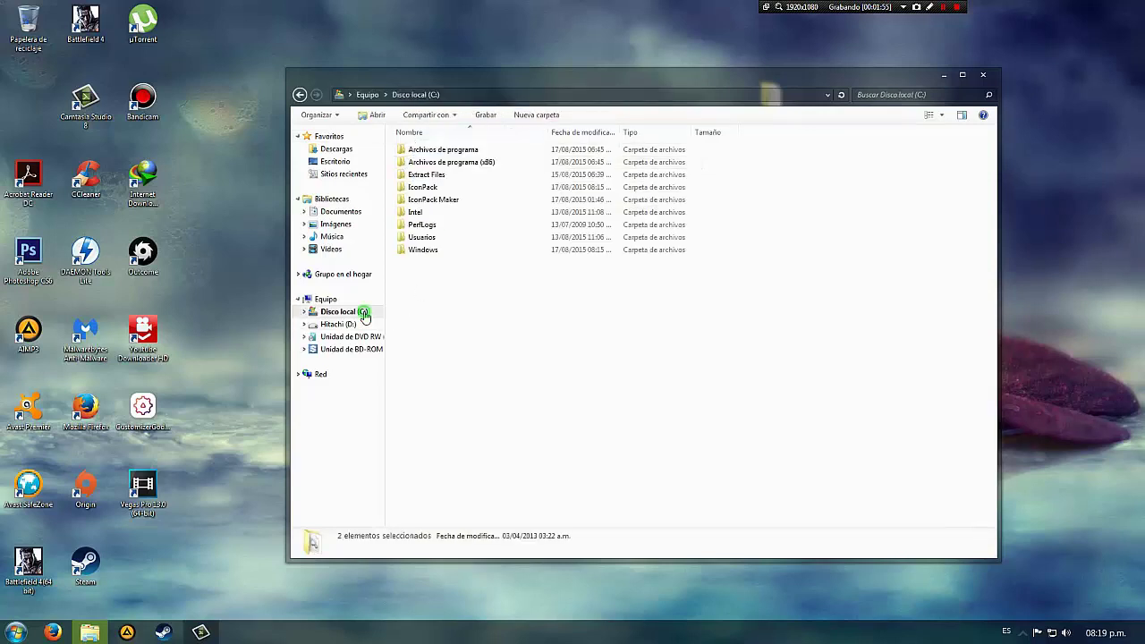
pyautogui.doubleClick(424, 250)
pyautogui.scroll(-4, 459, 506)
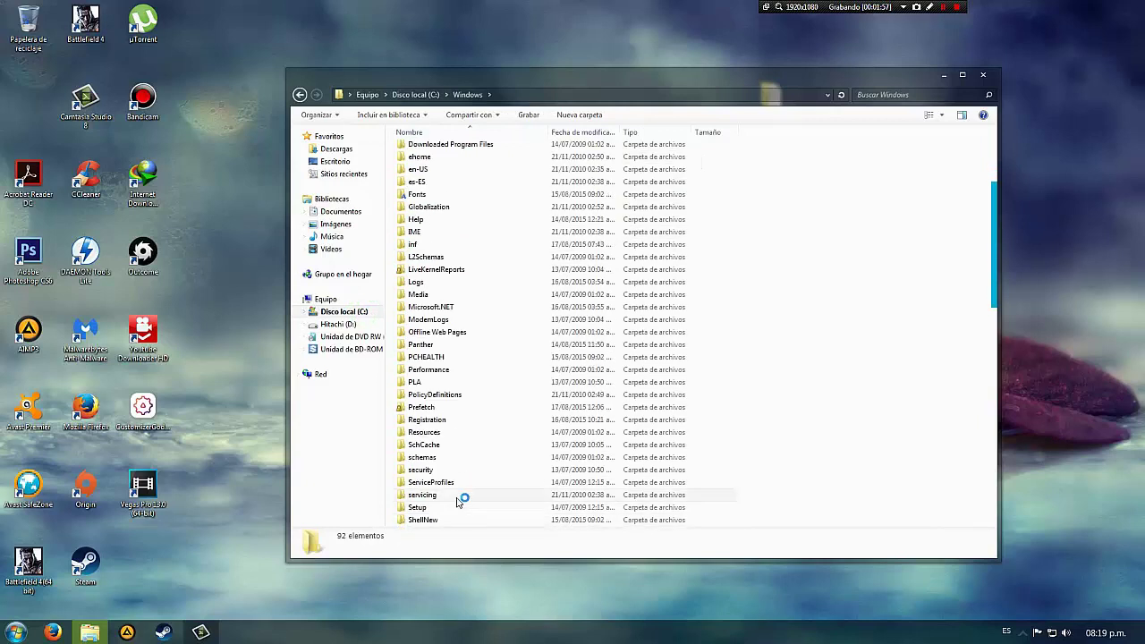
pyautogui.scroll(-5, 456, 502)
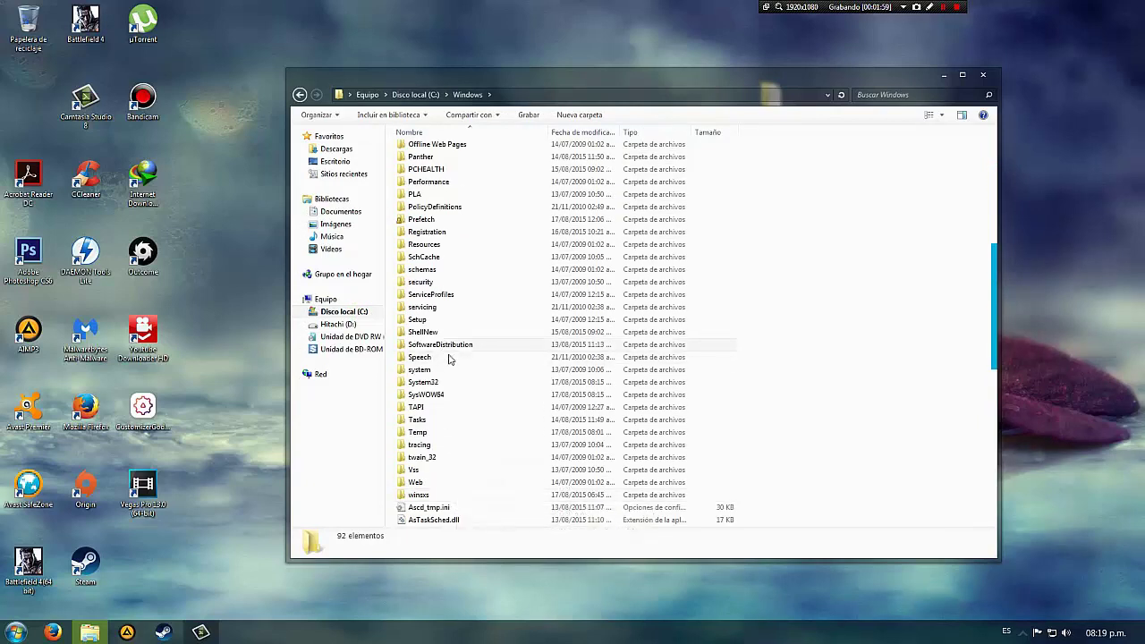
pyautogui.scroll(-4, 463, 444)
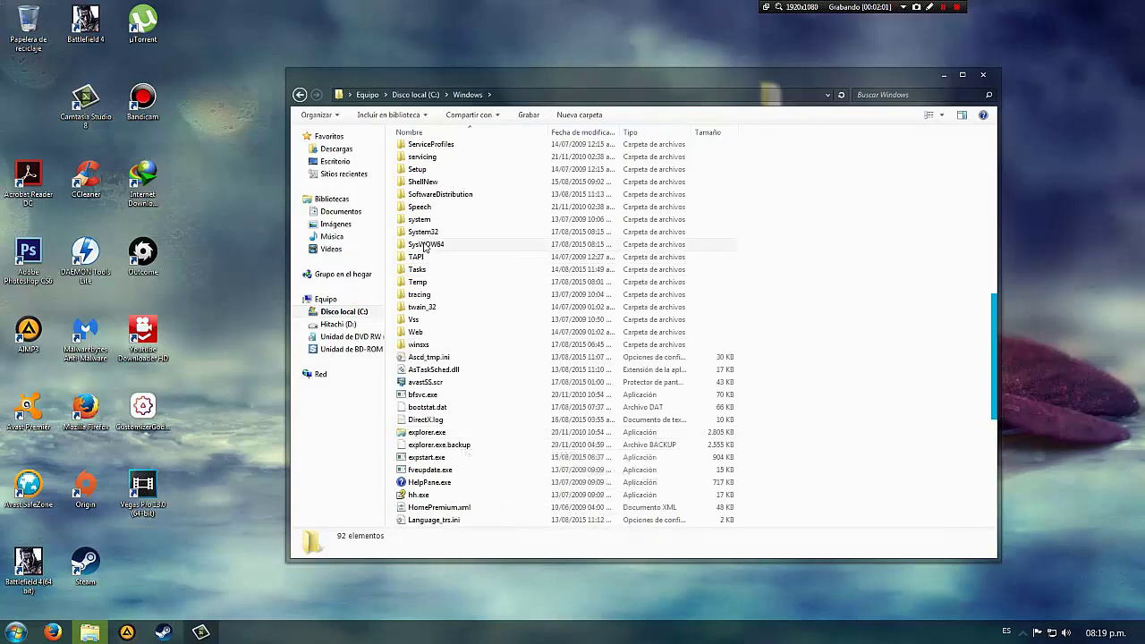
pyautogui.moveTo(437, 249)
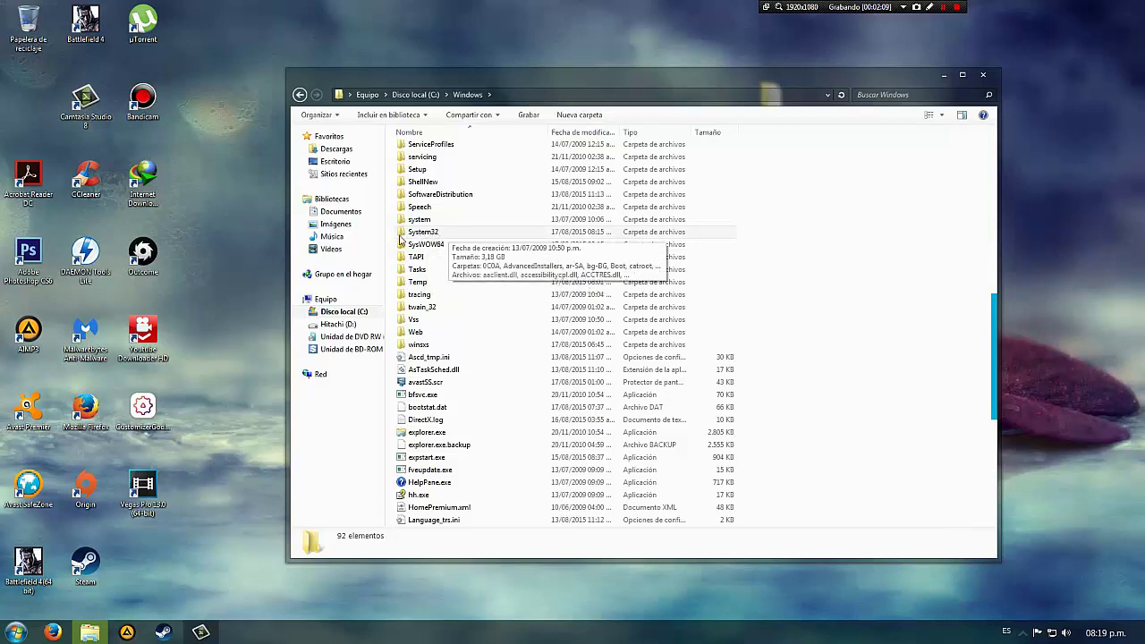
# Step: Make the current user account the owner of C:\Windows in its advanced security settings
pyautogui.rightClick(447, 234)
pyautogui.click(471, 384)
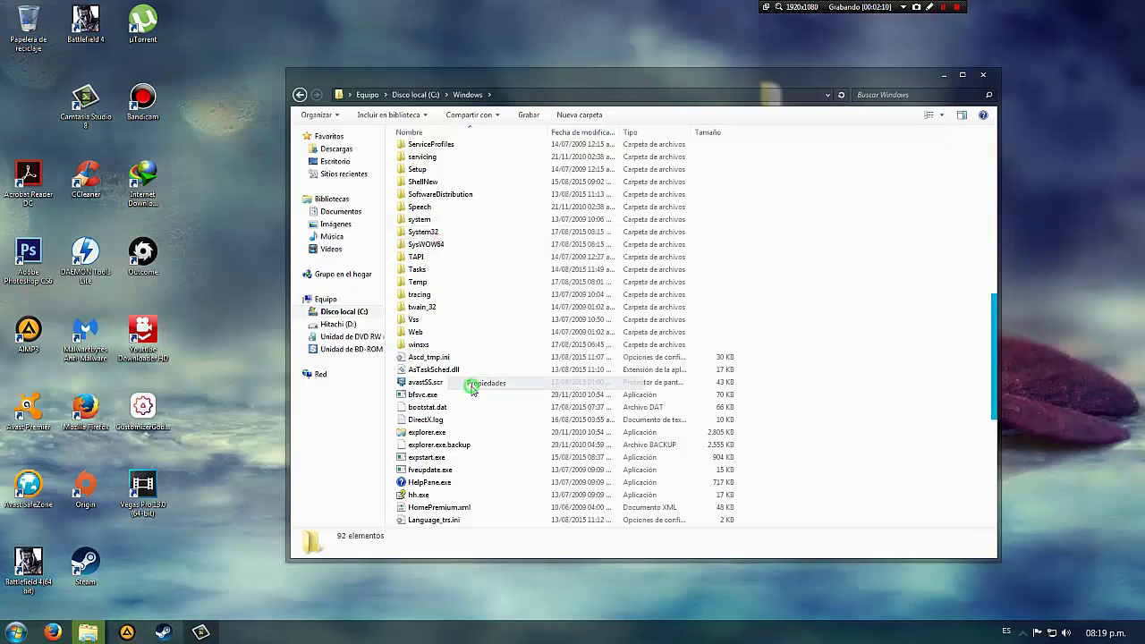
pyautogui.click(379, 135)
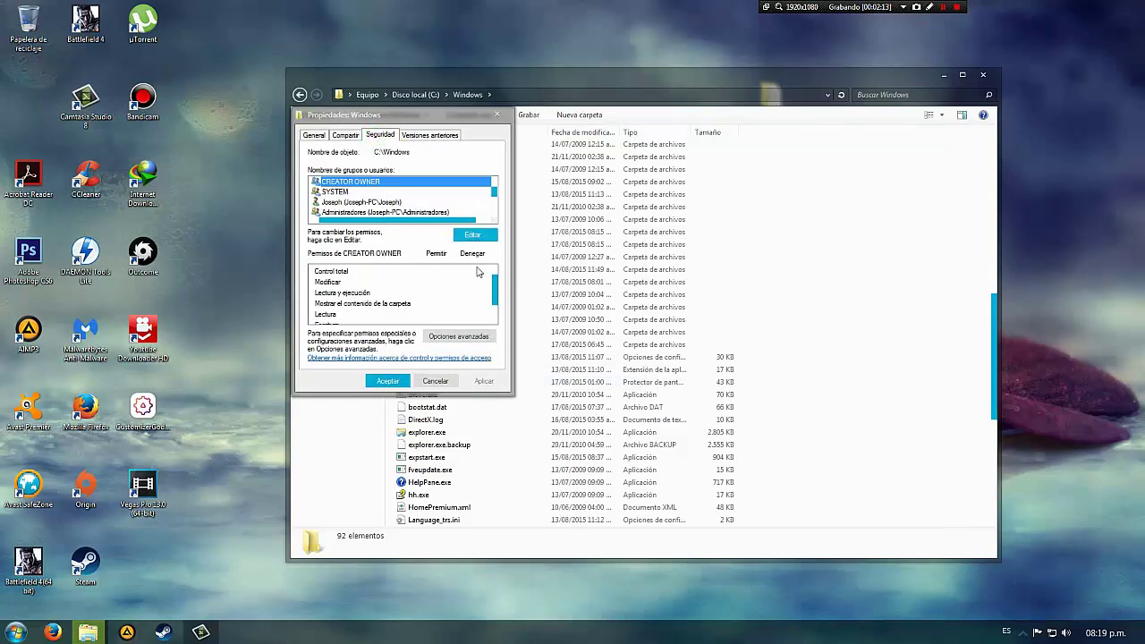
pyautogui.click(458, 337)
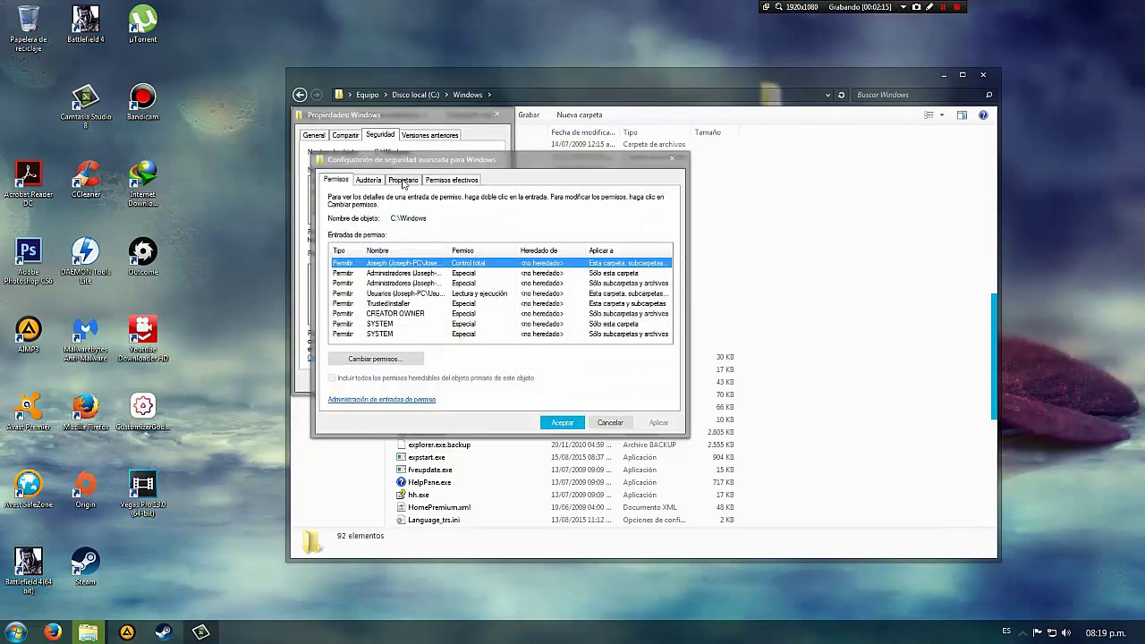
pyautogui.click(403, 181)
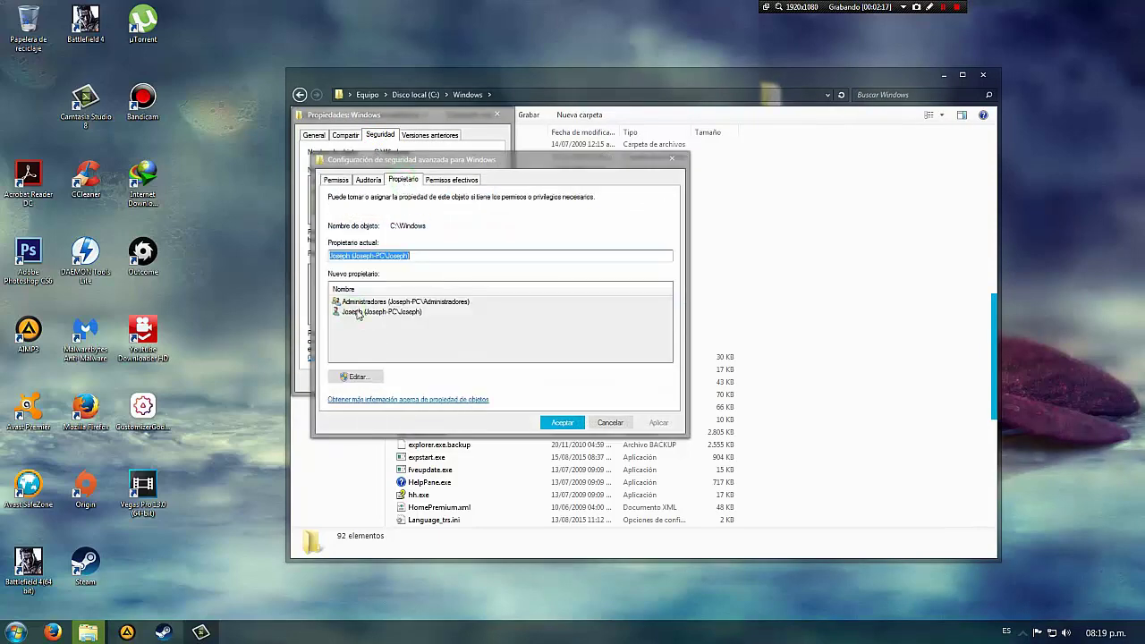
pyautogui.click(367, 377)
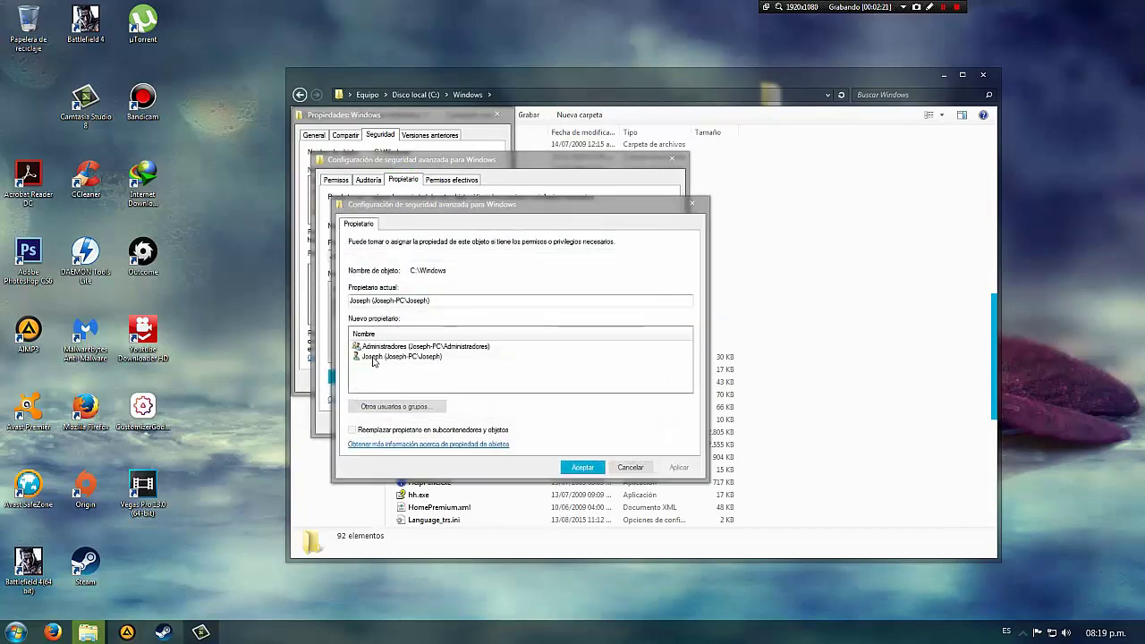
pyautogui.click(368, 358)
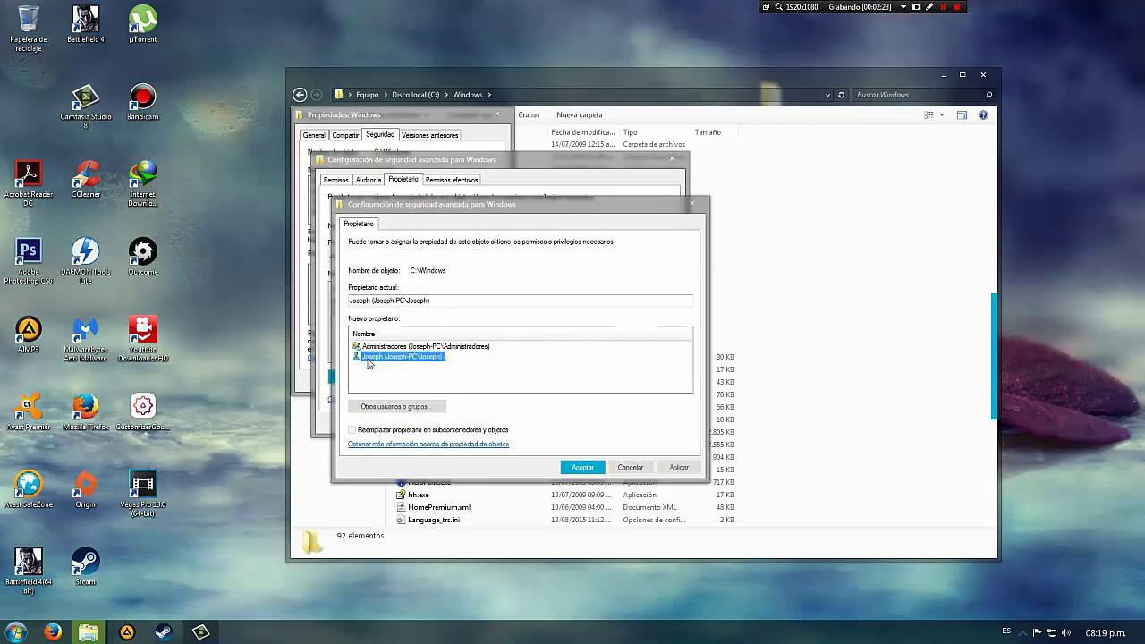
pyautogui.click(569, 465)
pyautogui.click(553, 421)
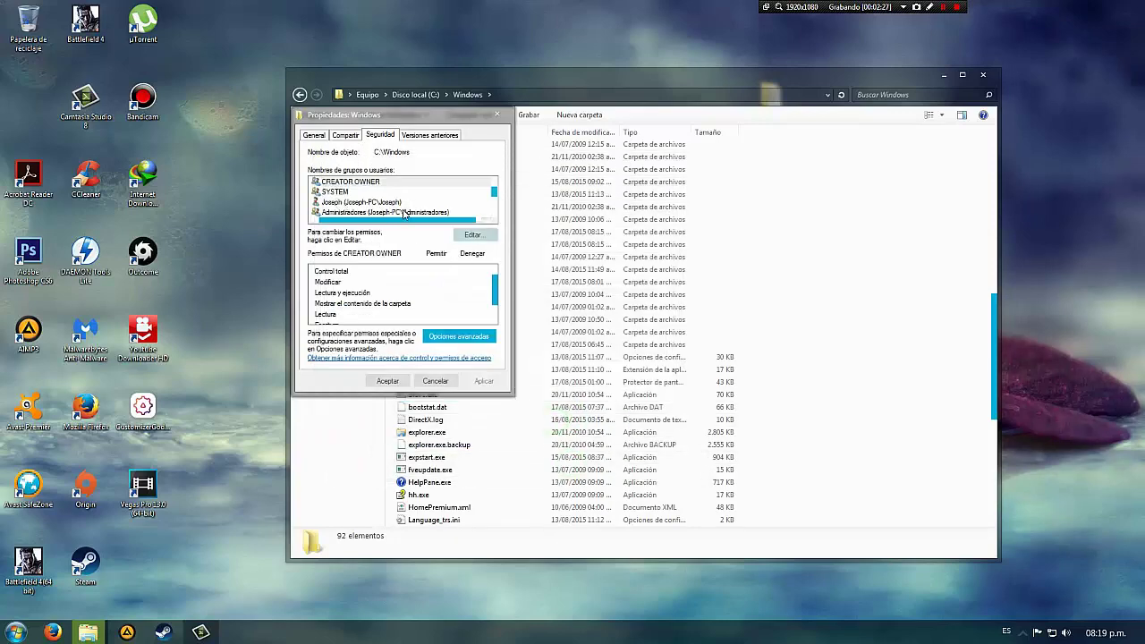
# Step: Allow CREATOR OWNER full control of C:\Windows and check the permissions of SYSTEM and the user account
pyautogui.click(472, 234)
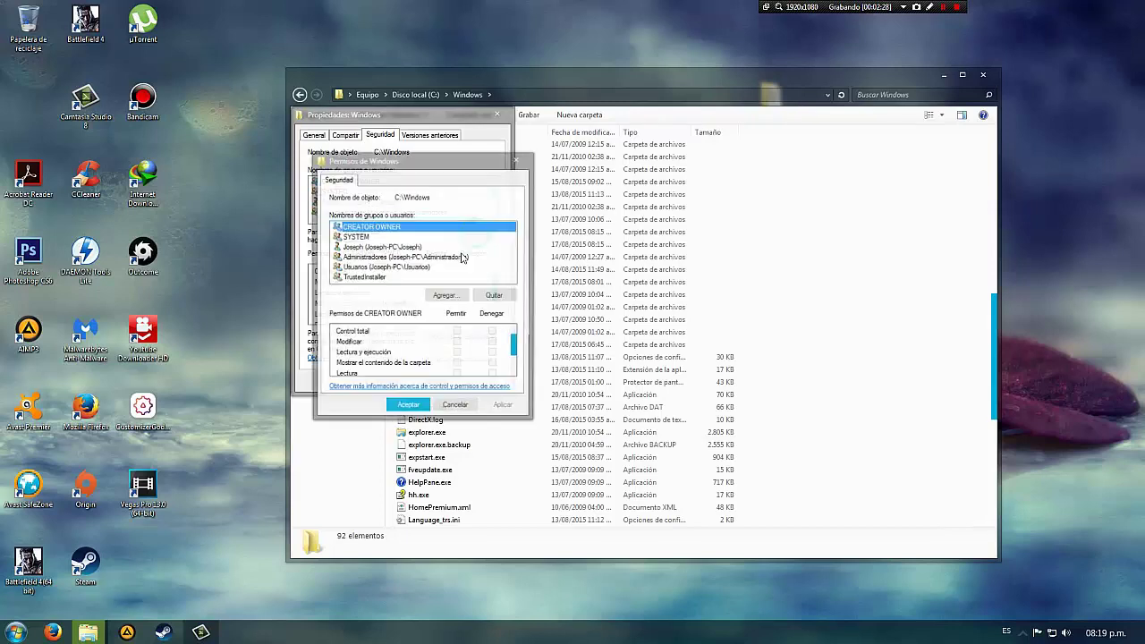
pyautogui.click(457, 332)
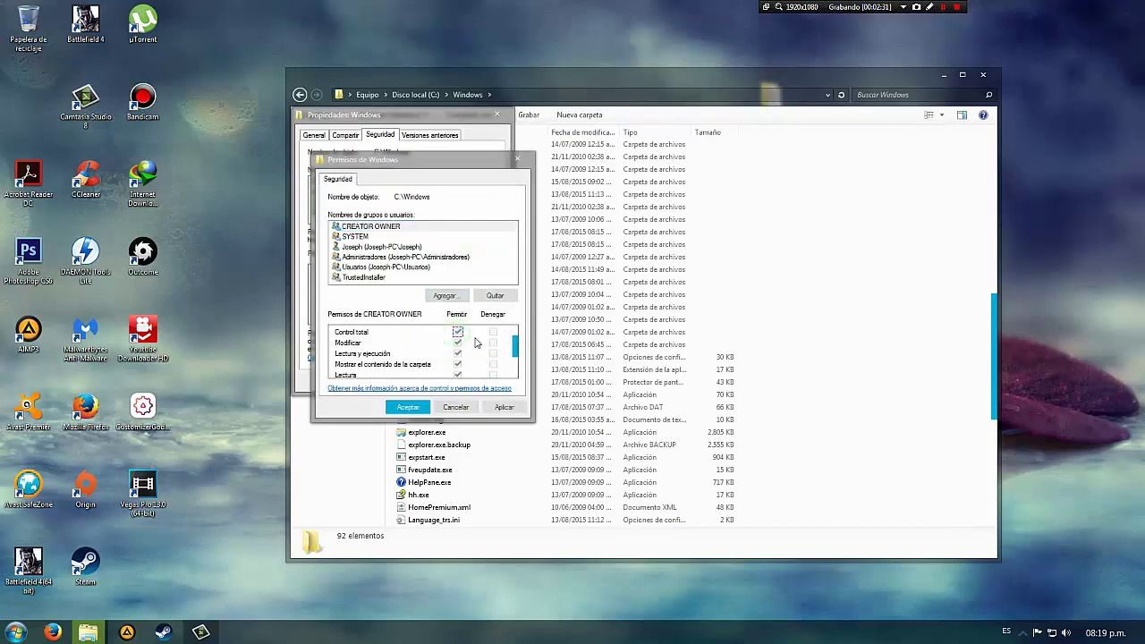
pyautogui.moveTo(515, 349); pyautogui.dragTo(517, 365)
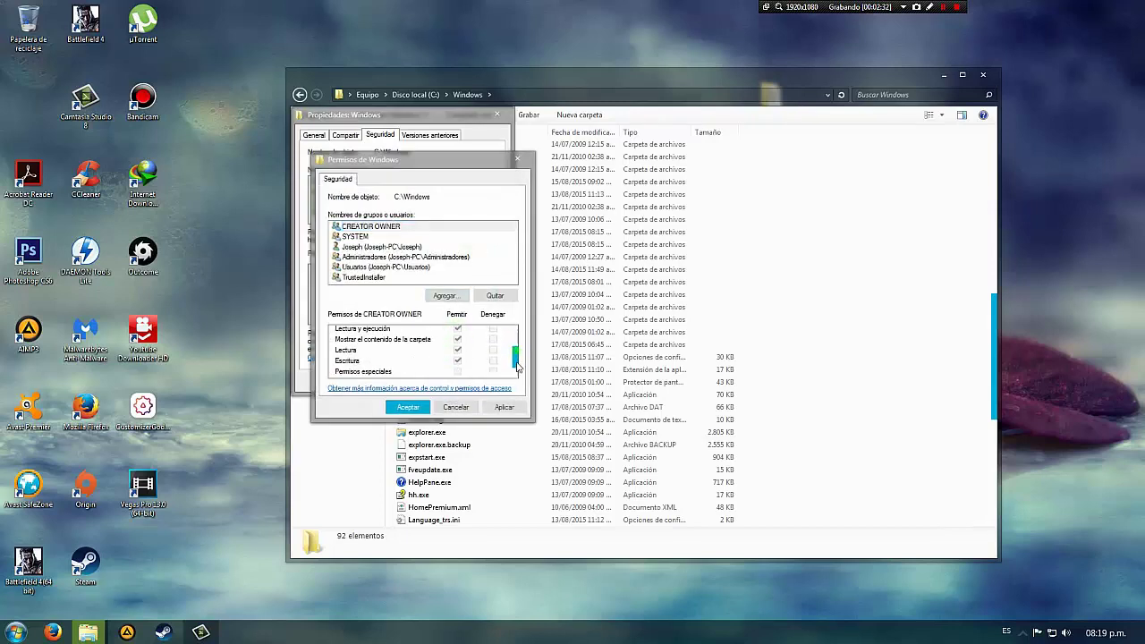
pyautogui.click(377, 238)
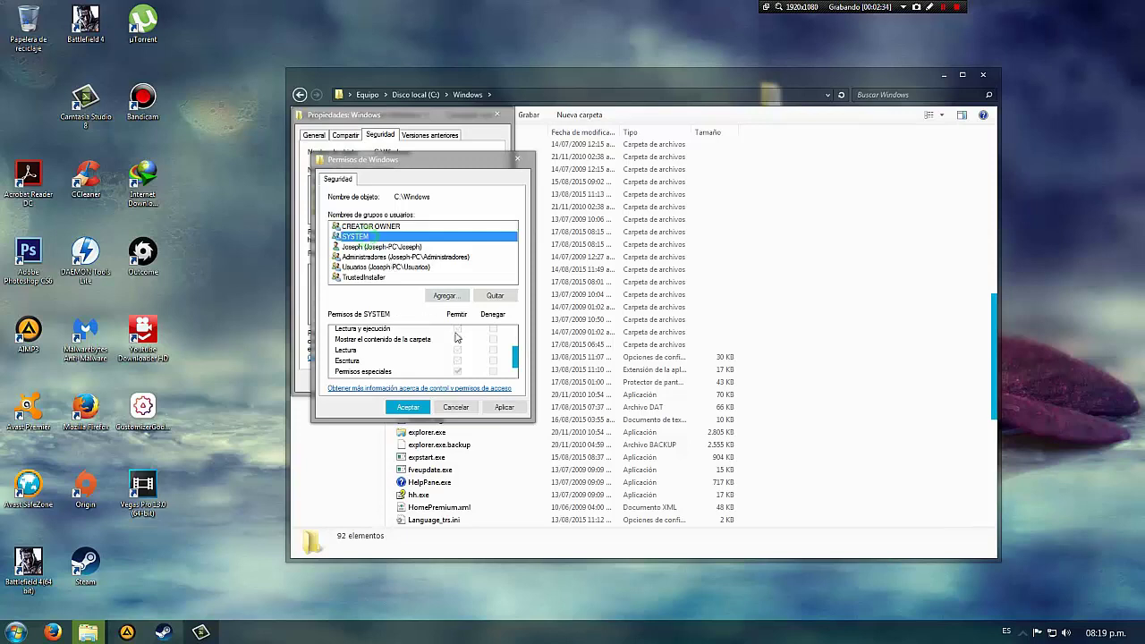
pyautogui.click(372, 250)
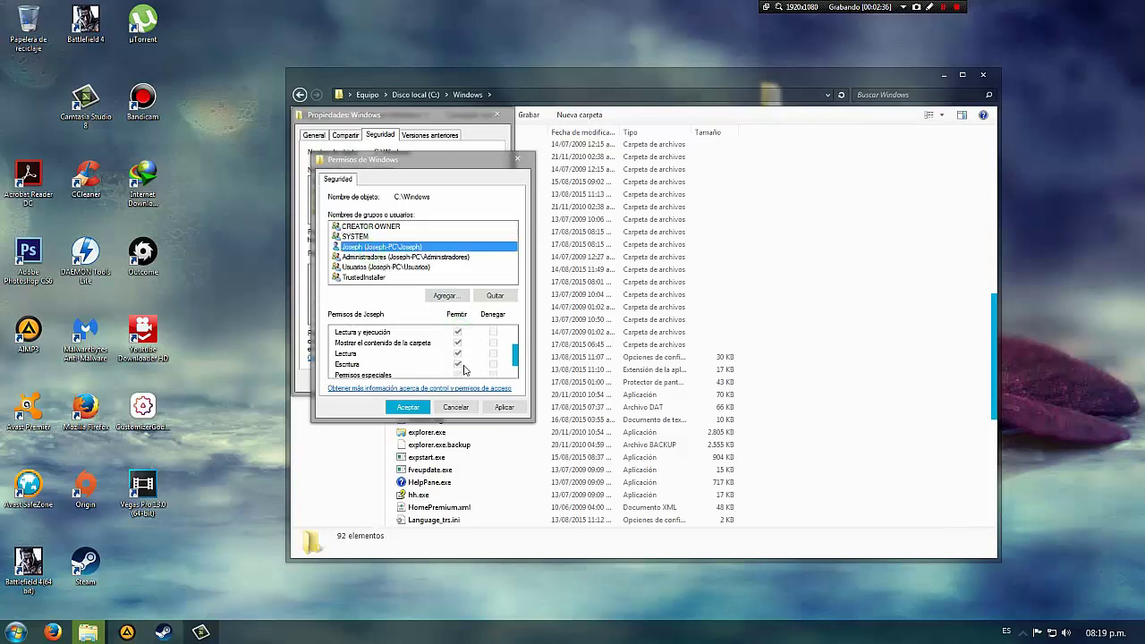
# Step: Adjust the C:\Windows permissions of Administradores, Usuarios and TrustedInstaller, allowing full control for Usuarios and TrustedInstaller
pyautogui.click(370, 257)
pyautogui.click(456, 333)
pyautogui.click(378, 267)
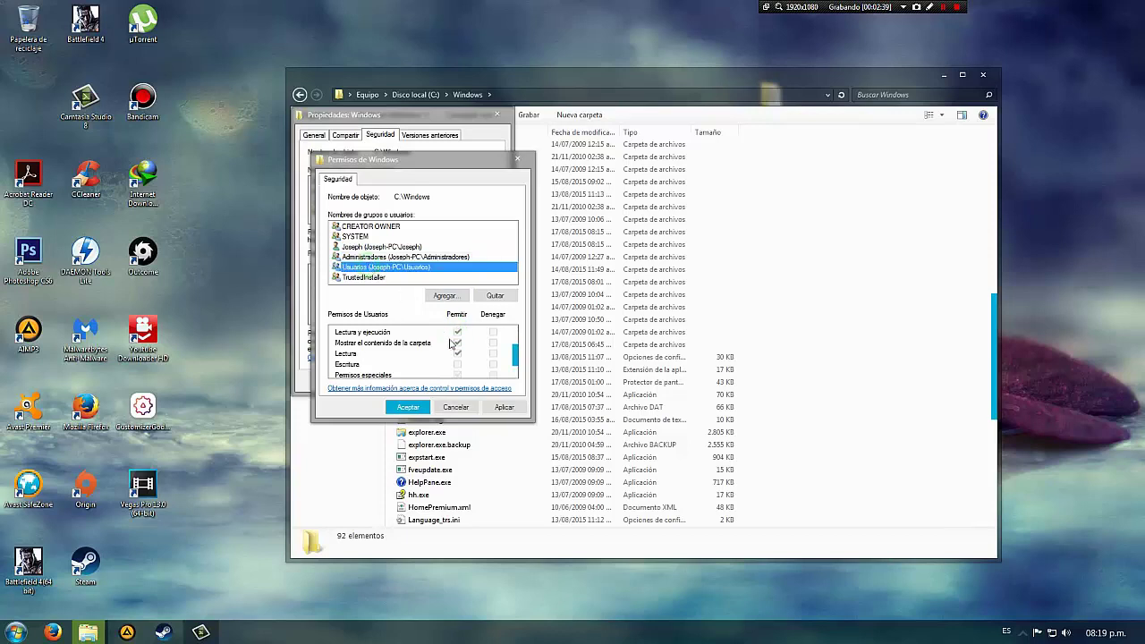
pyautogui.click(458, 334)
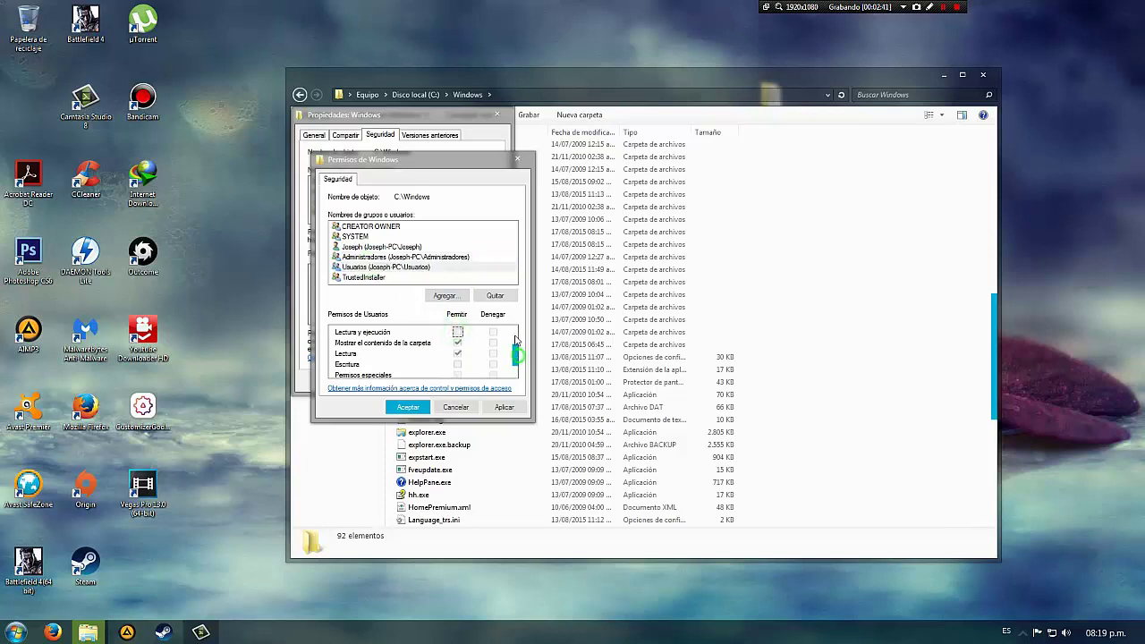
pyautogui.scroll(1, 510, 345)
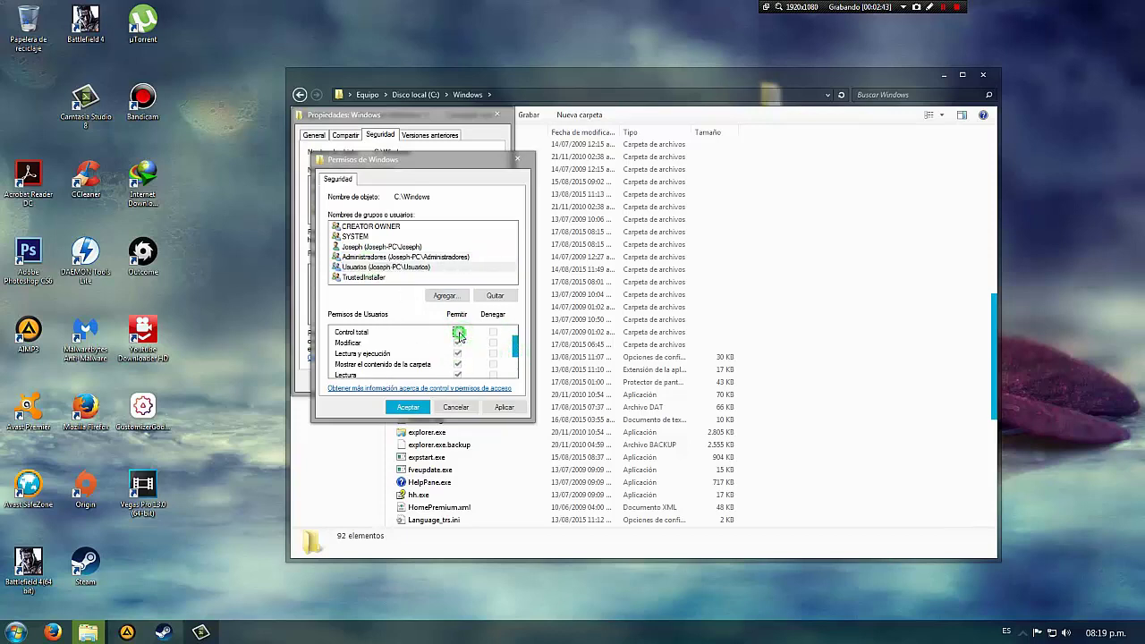
pyautogui.click(367, 278)
pyautogui.click(458, 332)
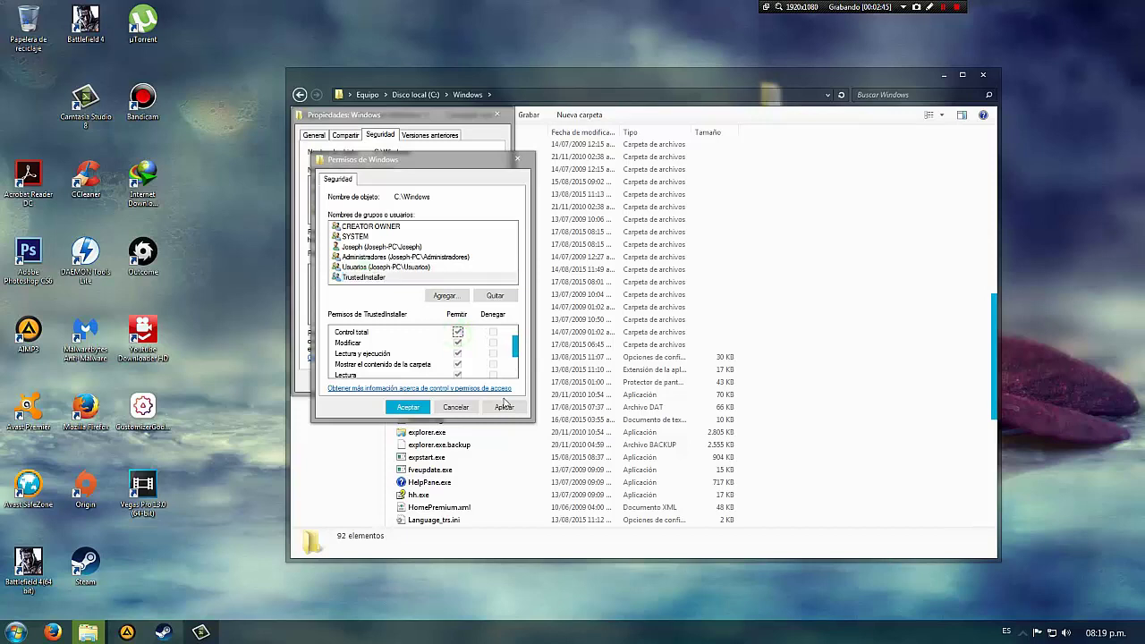
# Step: Apply the edited C:\Windows permissions and confirm the security prompts
pyautogui.click(505, 408)
pyautogui.click(613, 363)
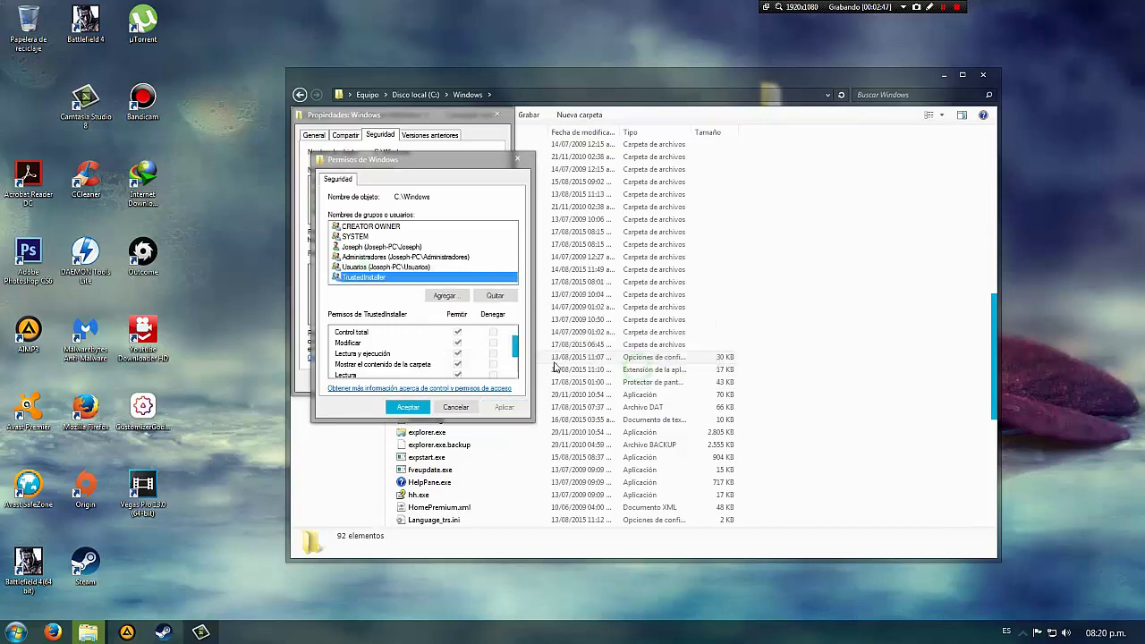
pyautogui.click(408, 407)
pyautogui.click(614, 376)
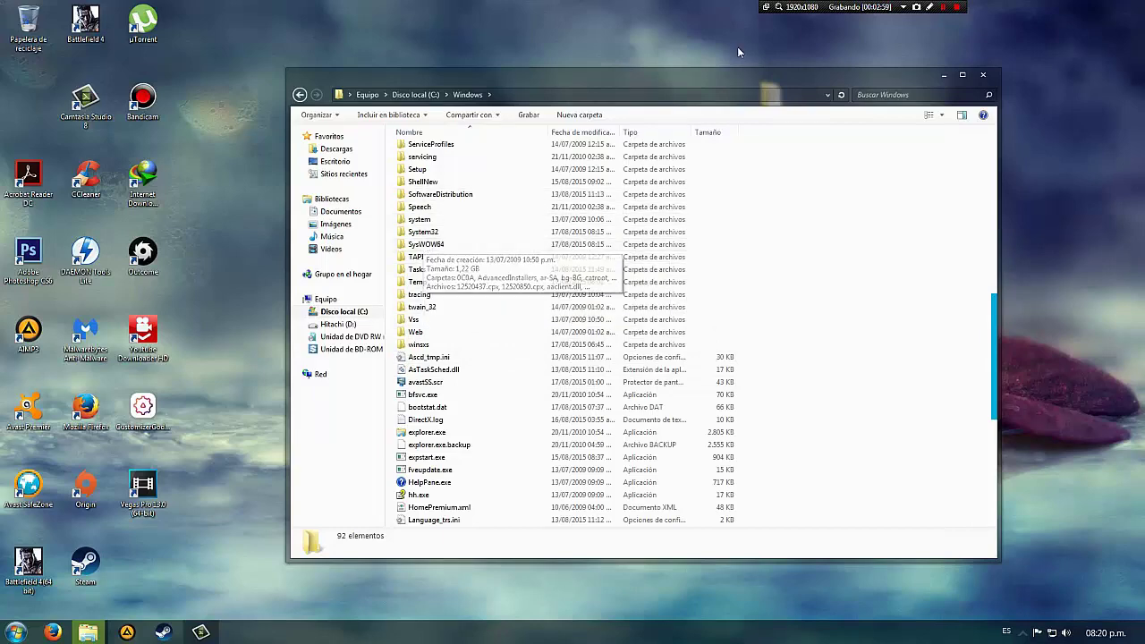
# Step: Open the Tutorial folder from the desktop and accept the remaining C:\Windows permissions and properties dialogs
pyautogui.hotkey('alt', 'Return')
pyautogui.moveTo(790, 73); pyautogui.dragTo(779, 126)
pyautogui.doubleClick(768, 103)
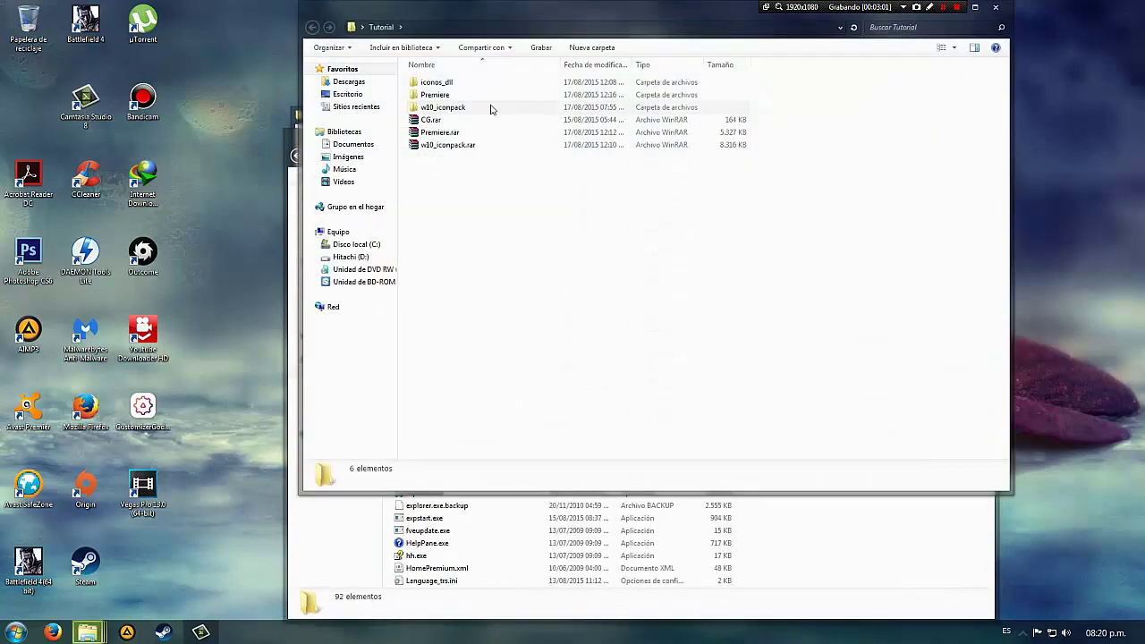
pyautogui.click(494, 296)
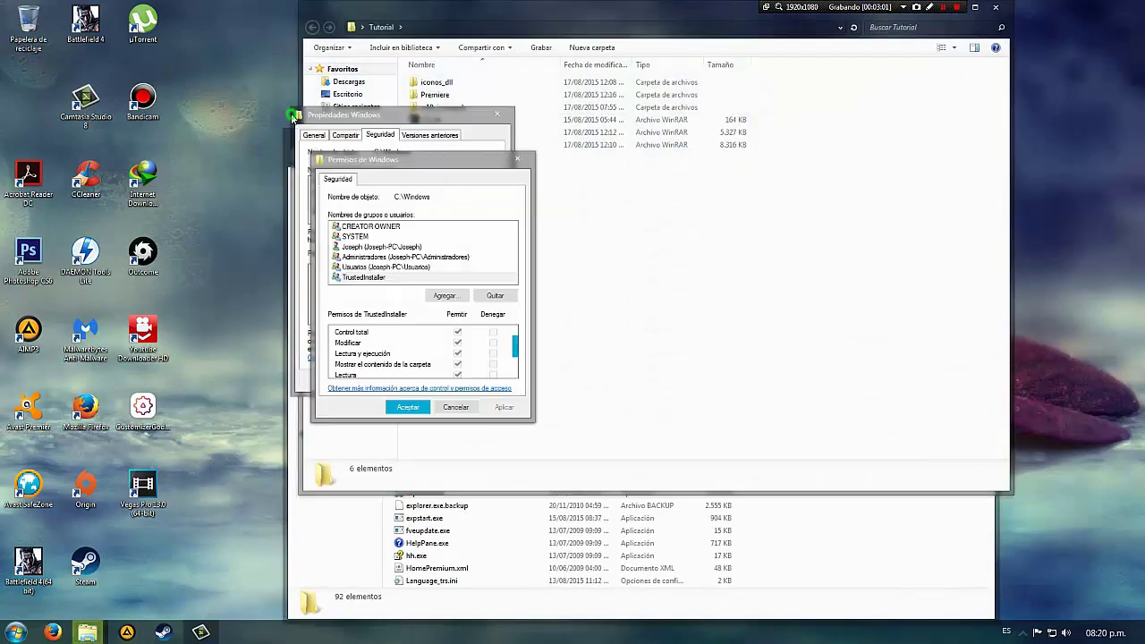
pyautogui.click(410, 407)
pyautogui.click(383, 380)
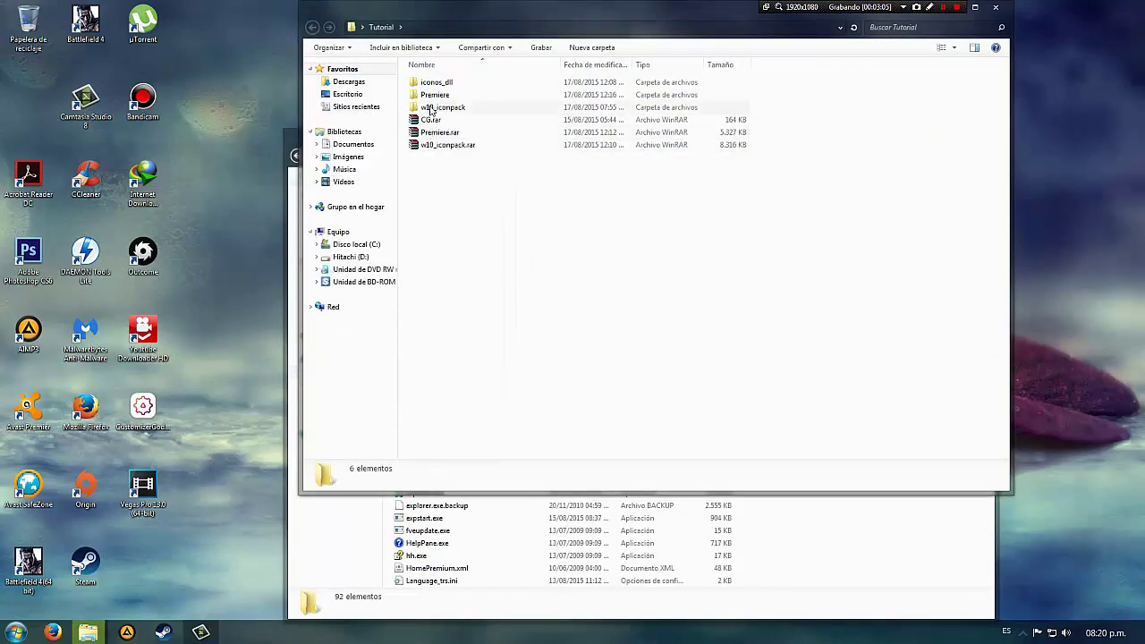
# Step: Copy the System32 and SysWOW64 folders from Premiere > Premiere > Extras > Explorer Frames > 64BIT
pyautogui.doubleClick(431, 95)
pyautogui.doubleClick(430, 83)
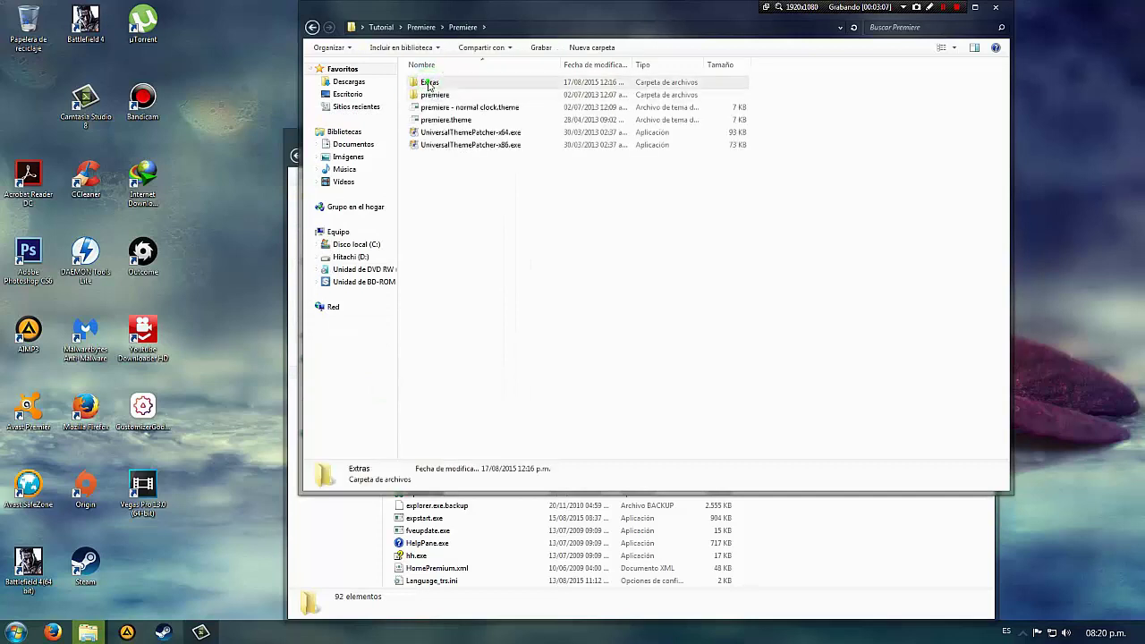
pyautogui.doubleClick(429, 82)
pyautogui.doubleClick(433, 82)
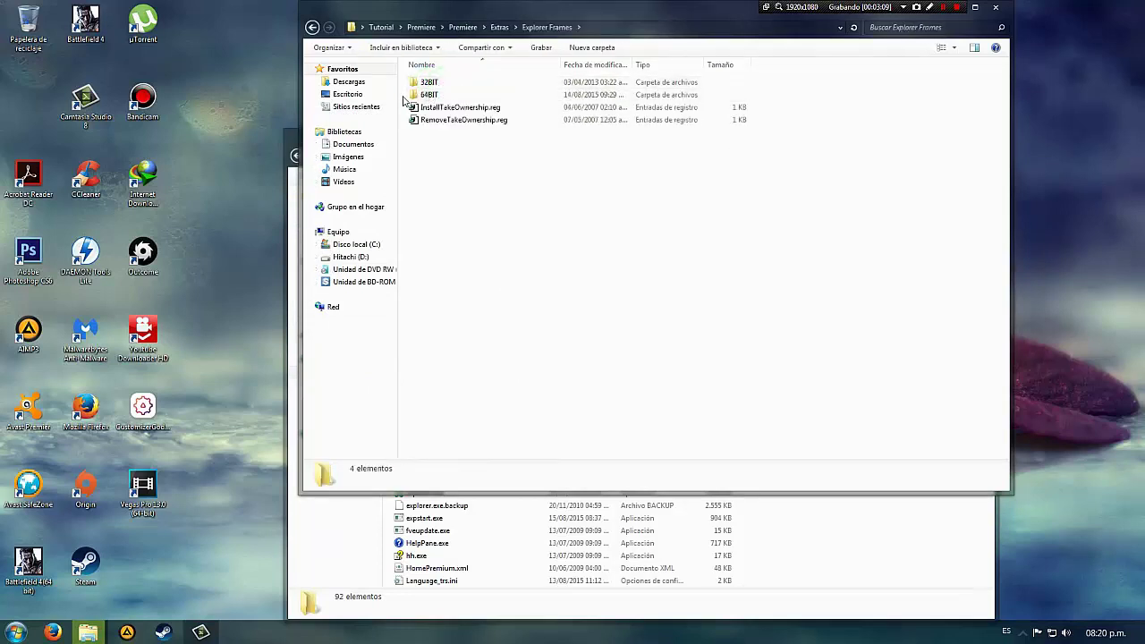
pyautogui.doubleClick(432, 94)
pyautogui.click(439, 94)
pyautogui.keyDown('ctrl'); pyautogui.click(436, 83); pyautogui.keyUp('ctrl')
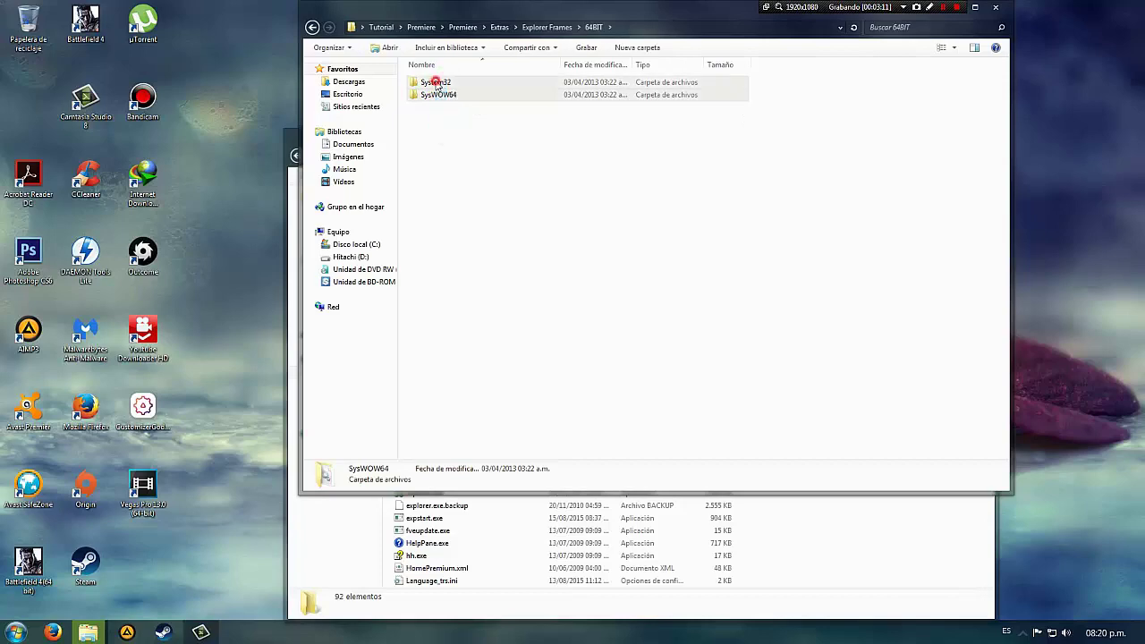
pyautogui.rightClick(438, 83)
pyautogui.click(463, 256)
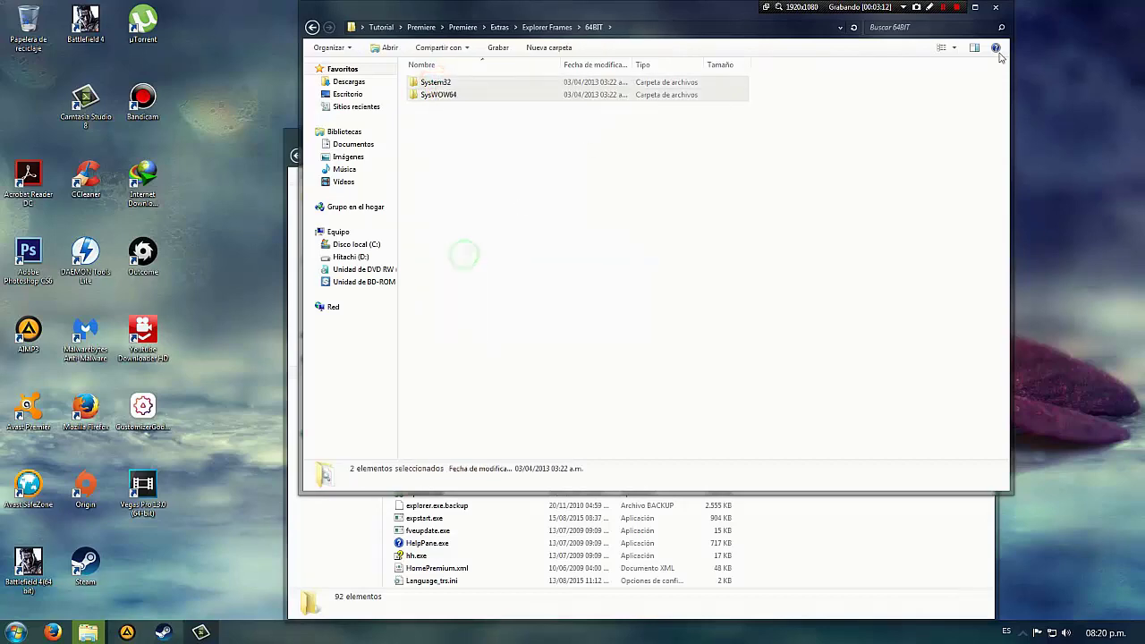
# Step: Close the 64BIT source folder and locate ExplorerFrame.dll inside C:\Windows\System32
pyautogui.click(995, 7)
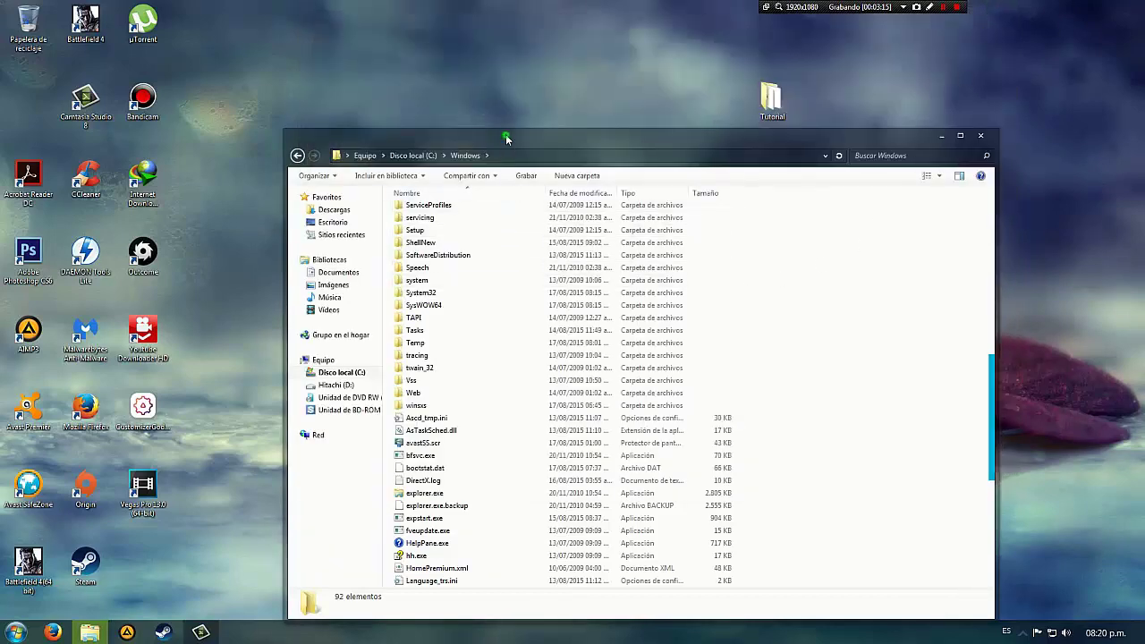
pyautogui.moveTo(507, 139); pyautogui.dragTo(501, 75)
pyautogui.rightClick(468, 232)
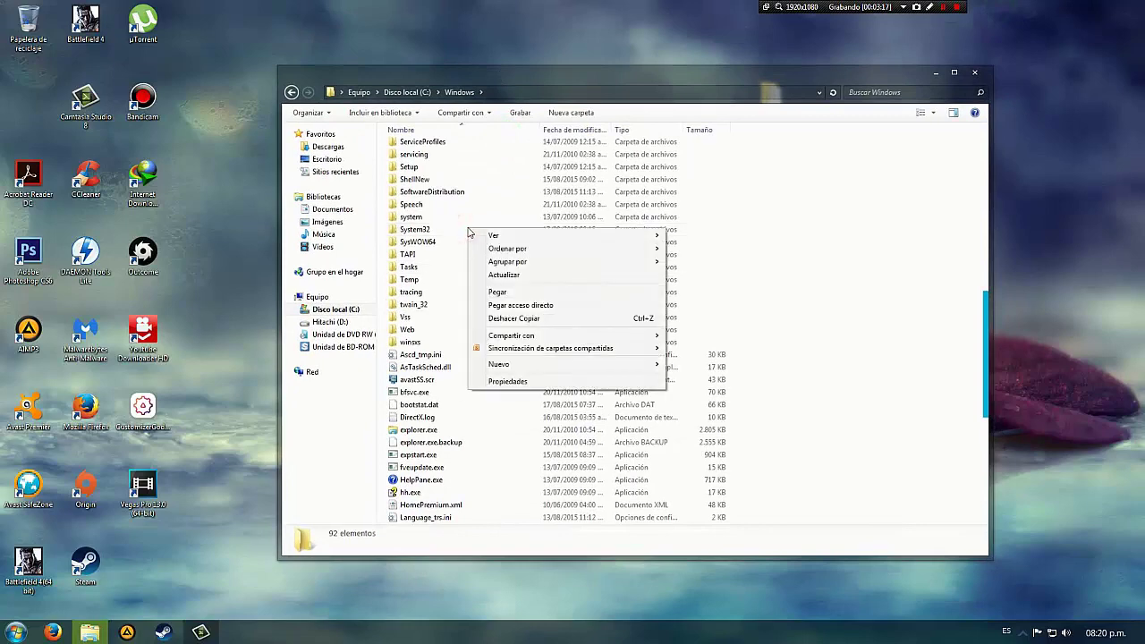
pyautogui.click(412, 230)
pyautogui.doubleClick(412, 230)
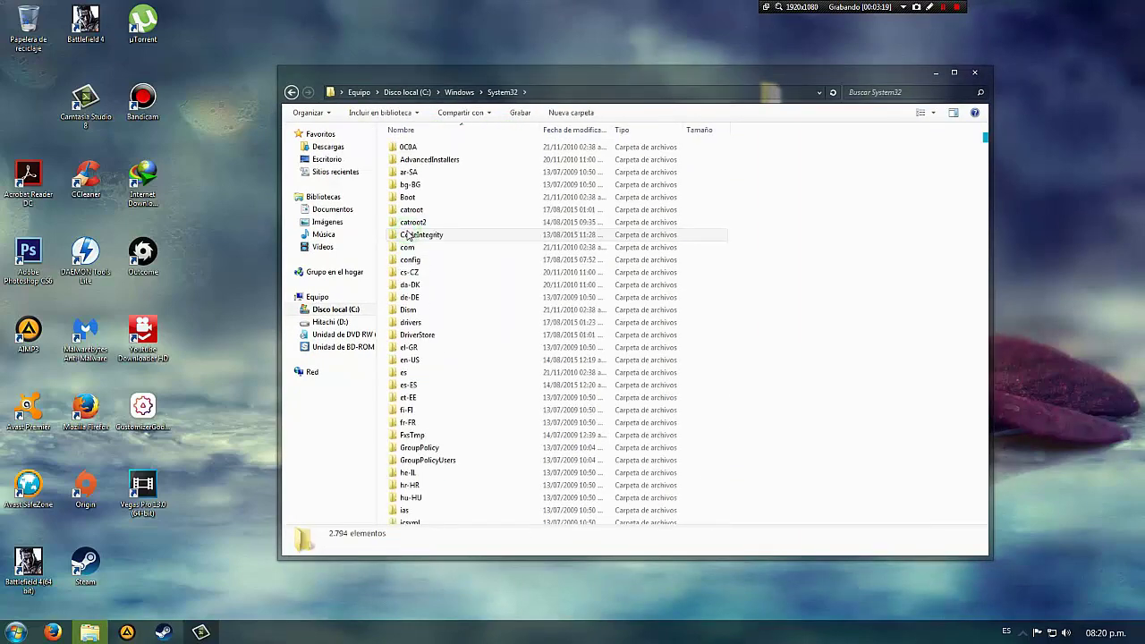
pyautogui.scroll(-15, 488, 406)
pyautogui.scroll(-10, 488, 407)
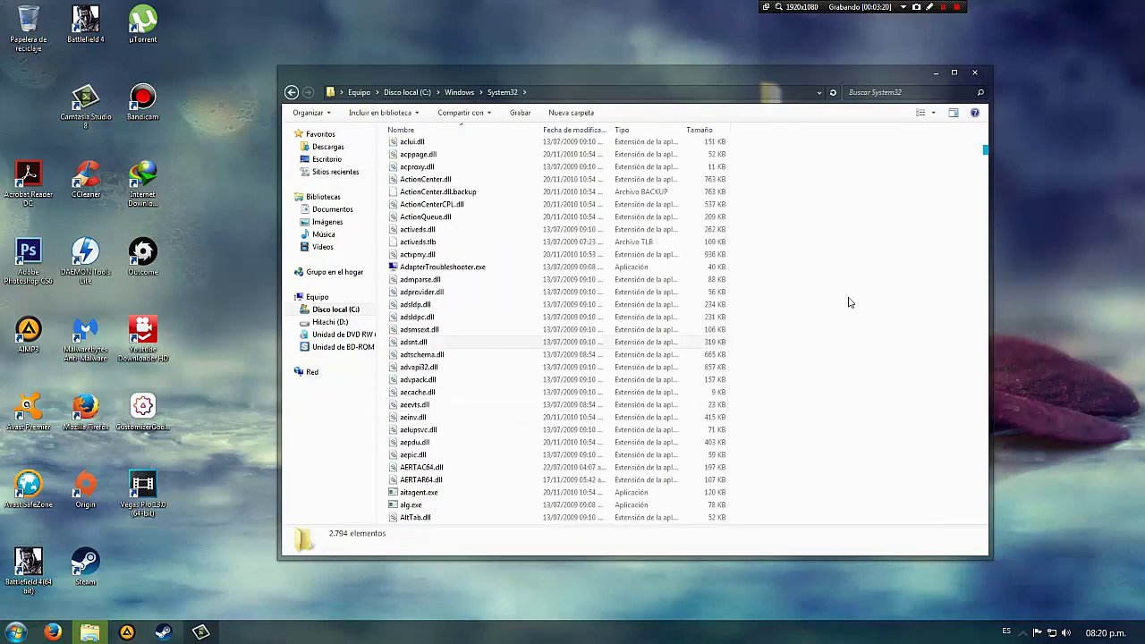
pyautogui.moveTo(985, 148); pyautogui.dragTo(986, 238)
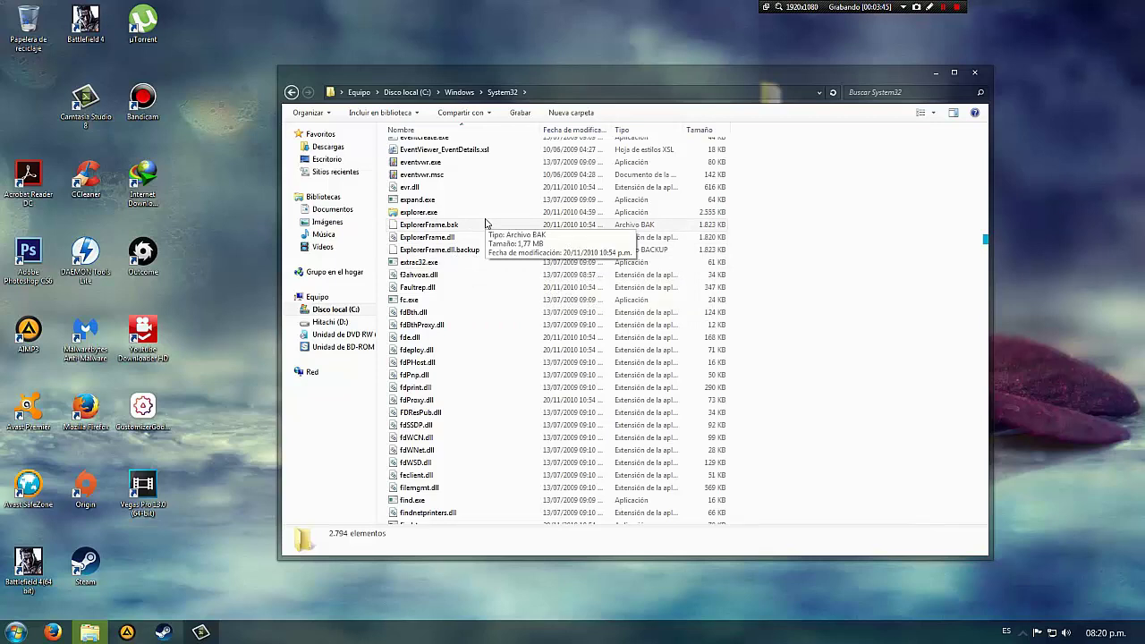
# Step: Rename ExplorerFrame.dll in the System32 folder
pyautogui.rightClick(456, 238)
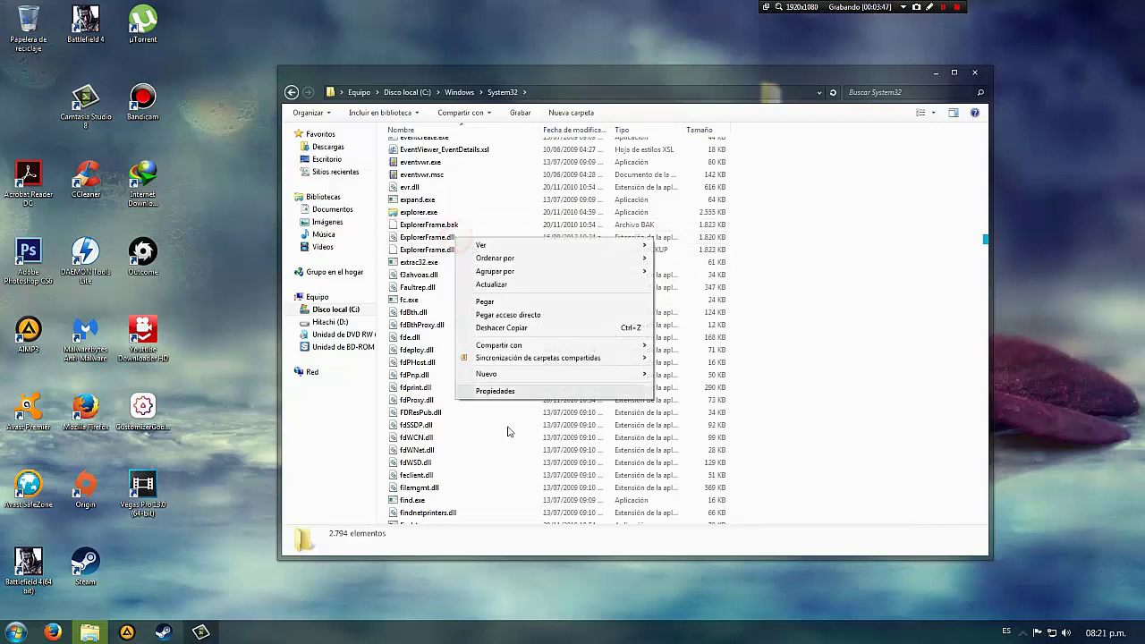
pyautogui.click(445, 238)
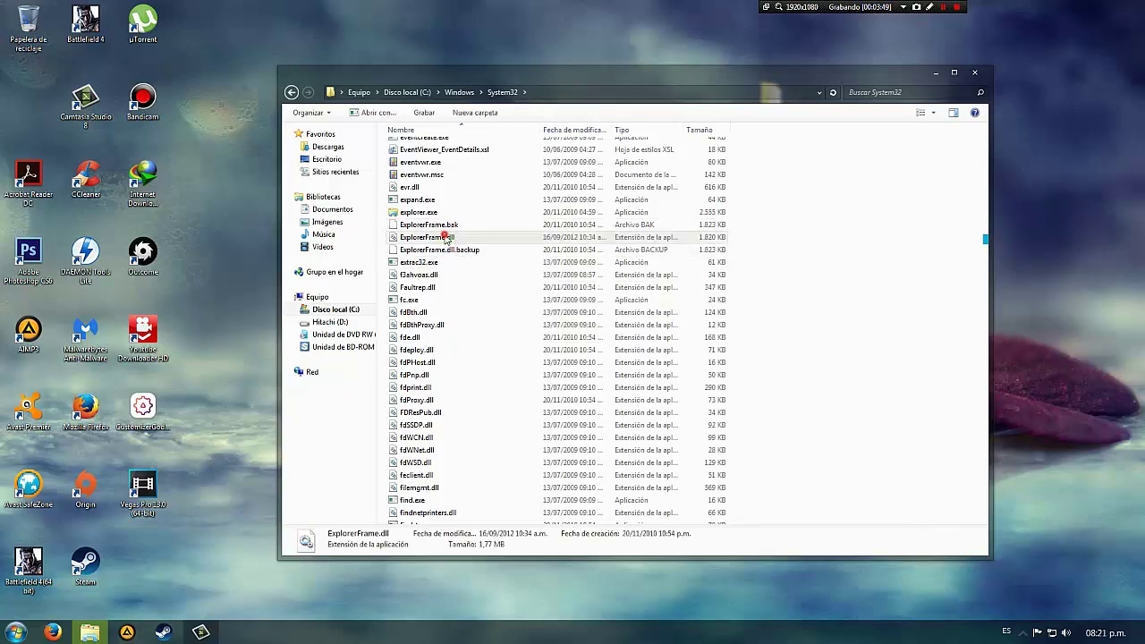
pyautogui.rightClick(444, 238)
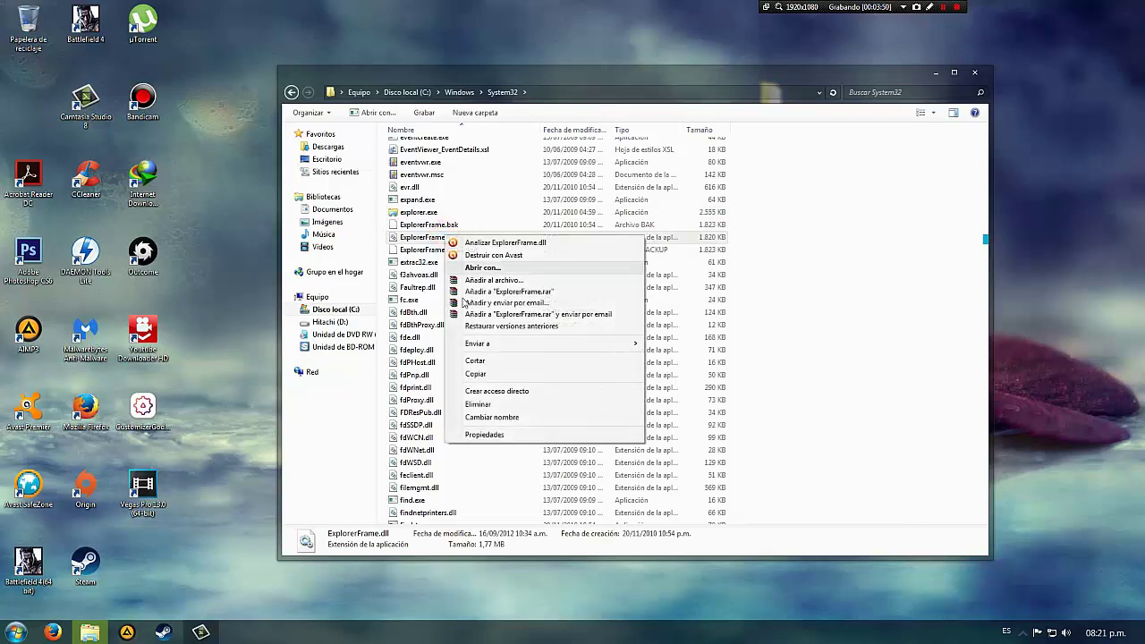
pyautogui.click(502, 418)
pyautogui.click(462, 240)
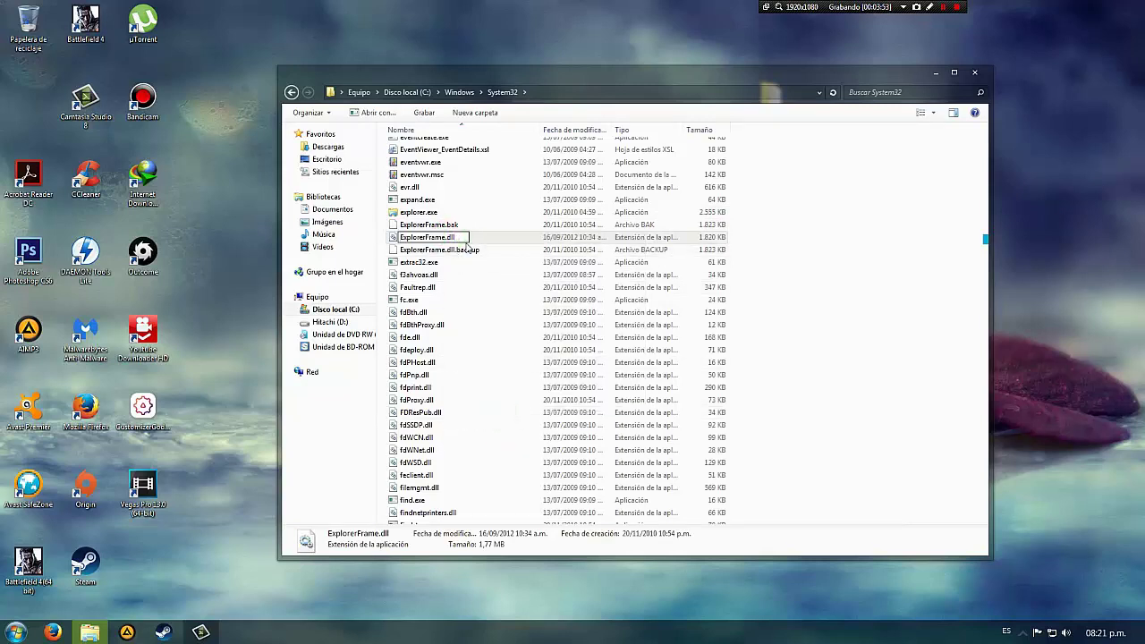
pyautogui.write('.')
pyautogui.press('Return')
pyautogui.click(498, 313)
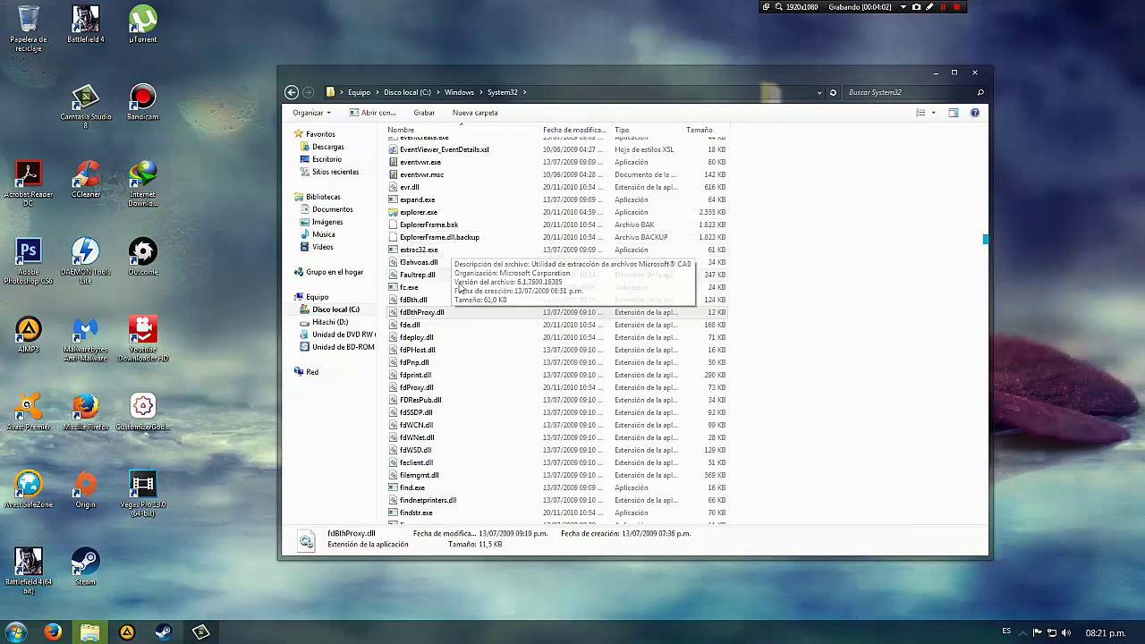
pyautogui.rightClick(459, 284)
pyautogui.click(513, 387)
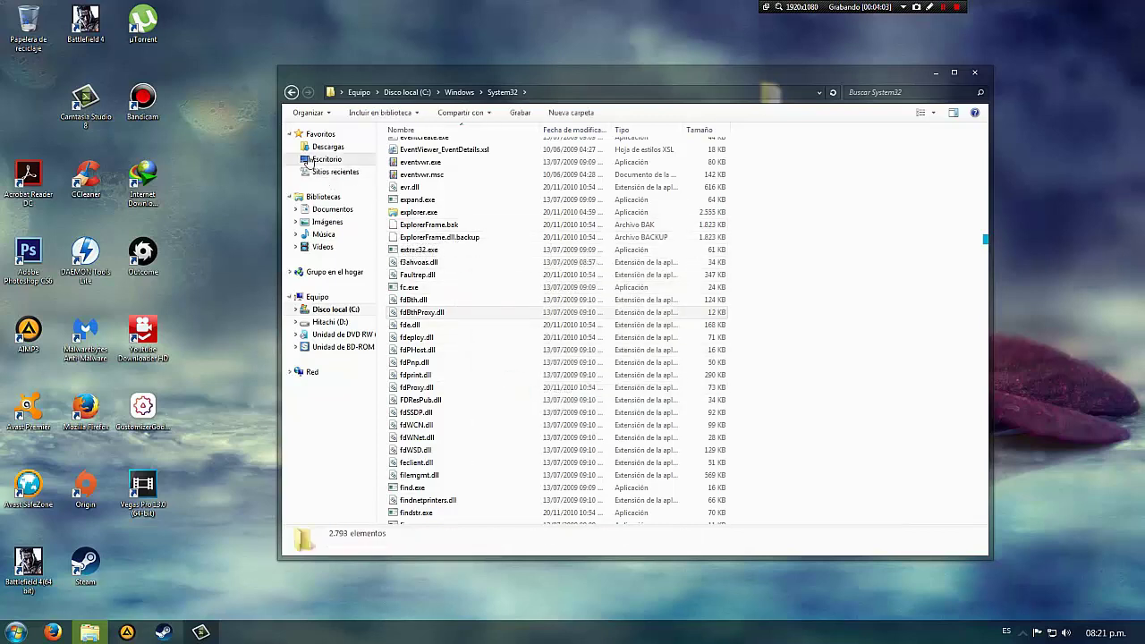
# Step: Return to the C:\Windows folder and close its window
pyautogui.click(291, 92)
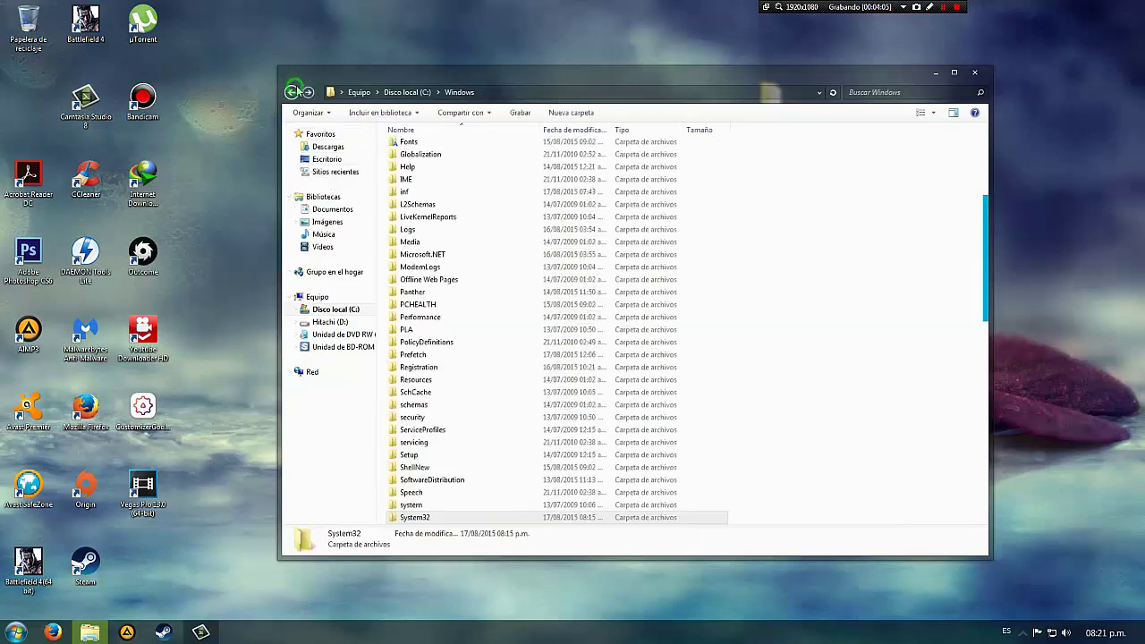
pyautogui.rightClick(489, 326)
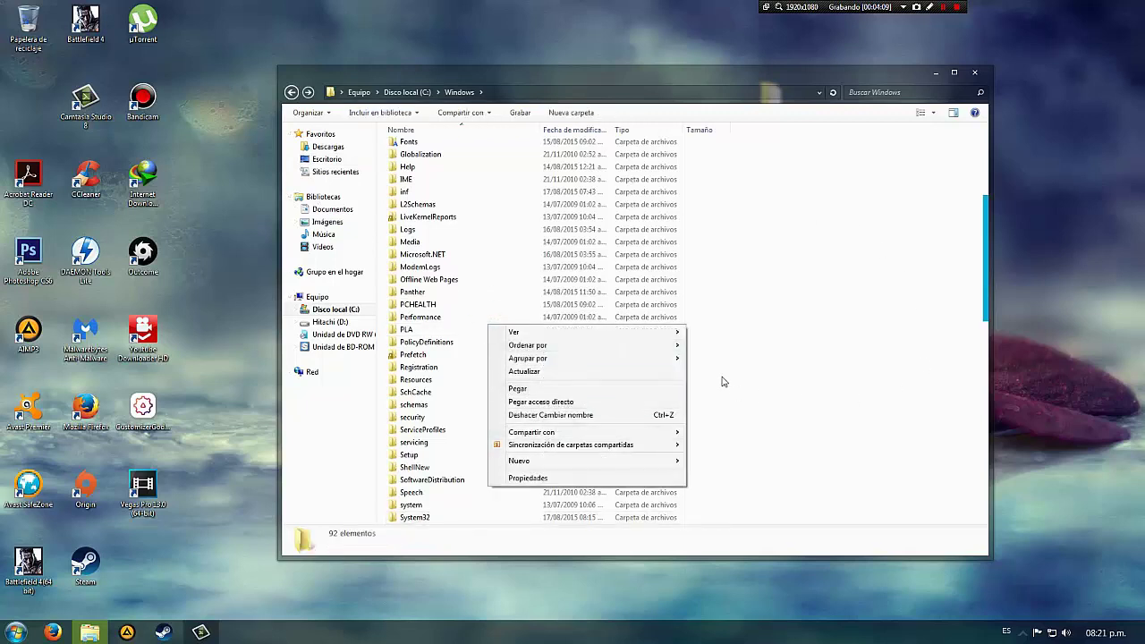
pyautogui.click(460, 393)
pyautogui.scroll(-4, 460, 396)
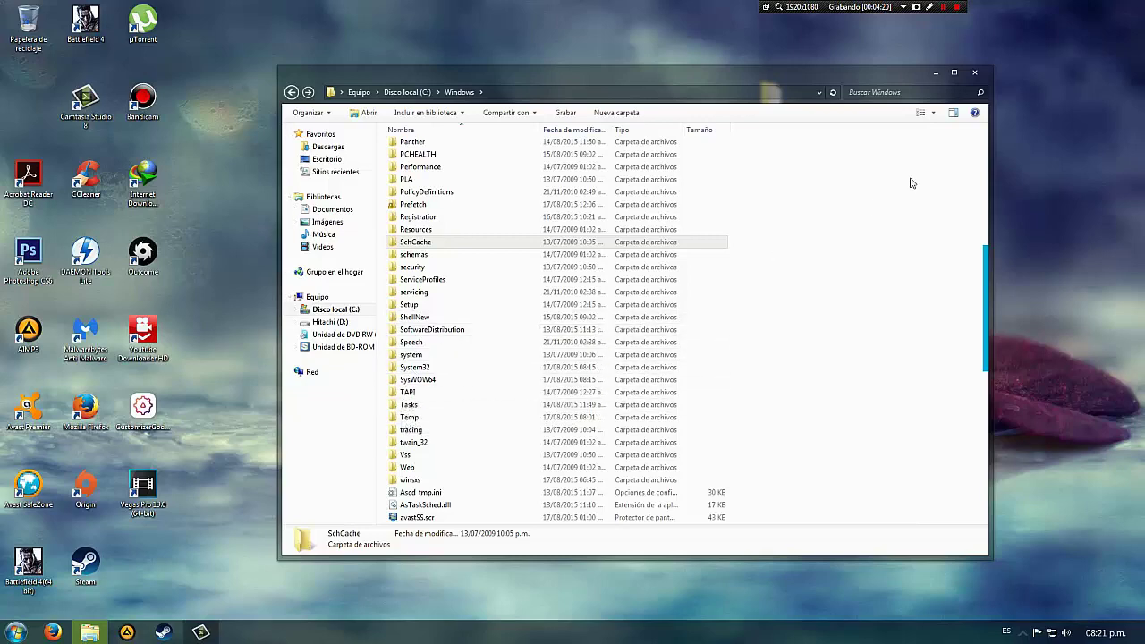
pyautogui.click(974, 72)
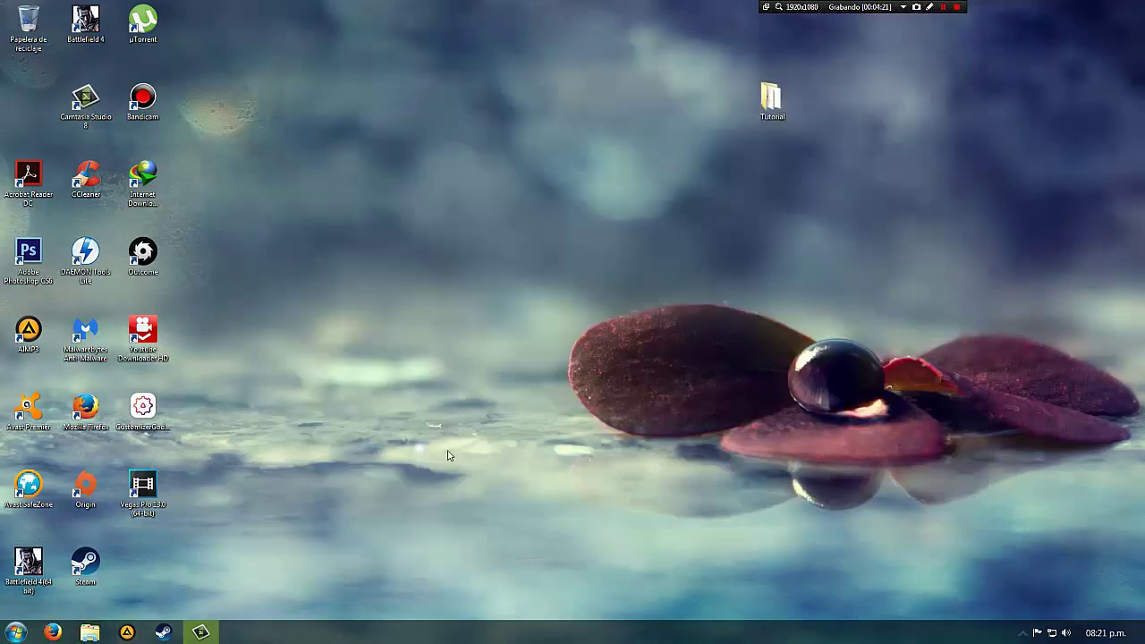
pyautogui.press('super')
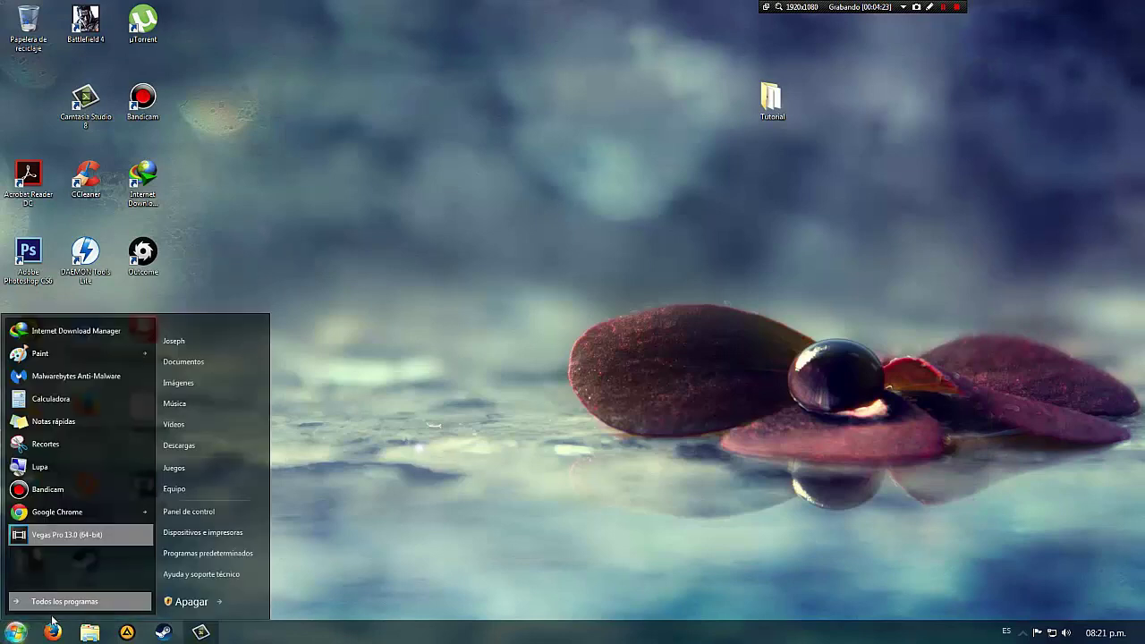
pyautogui.click(503, 304)
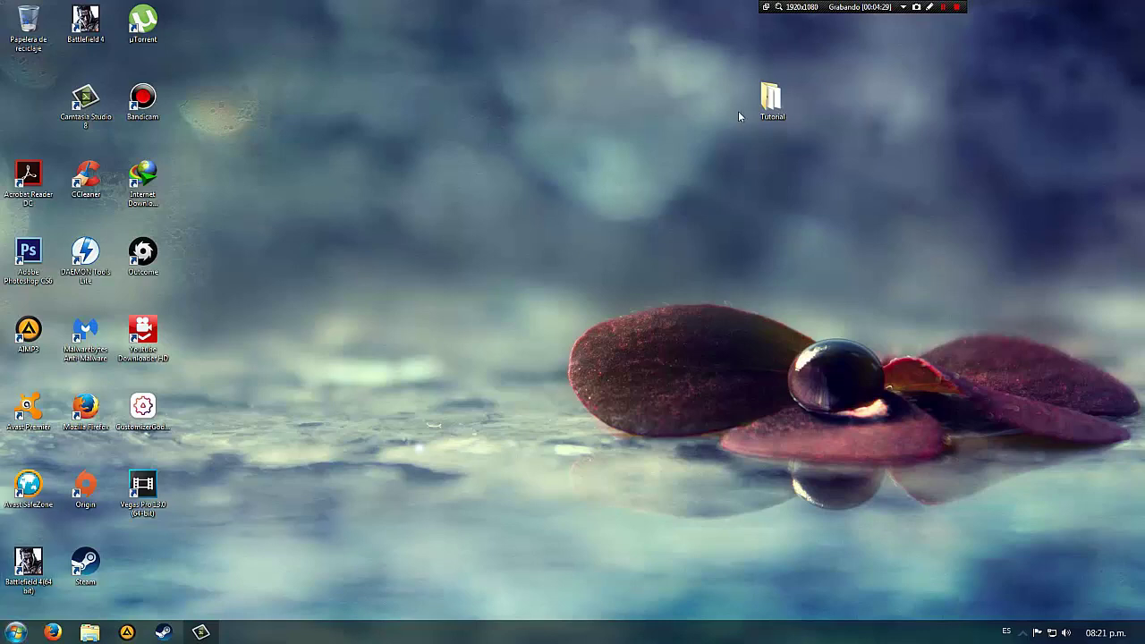
# Step: Run TweaksLogon.exe as administrator from Tutorial > Premiere > Premiere > Extras > Logon
pyautogui.doubleClick(771, 100)
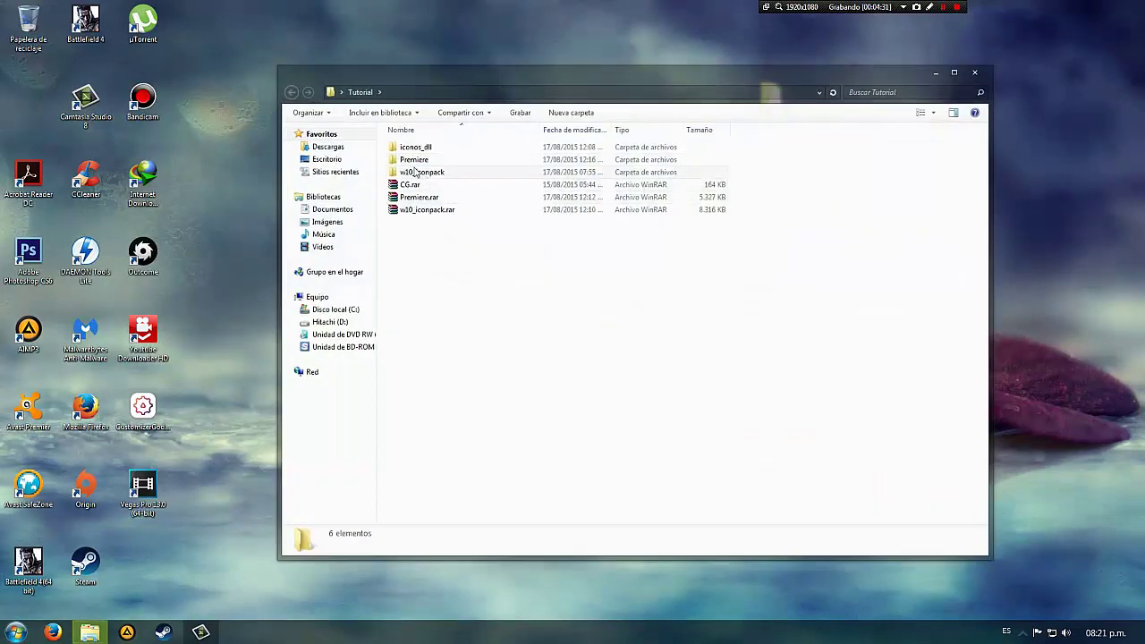
pyautogui.doubleClick(413, 160)
pyautogui.doubleClick(408, 148)
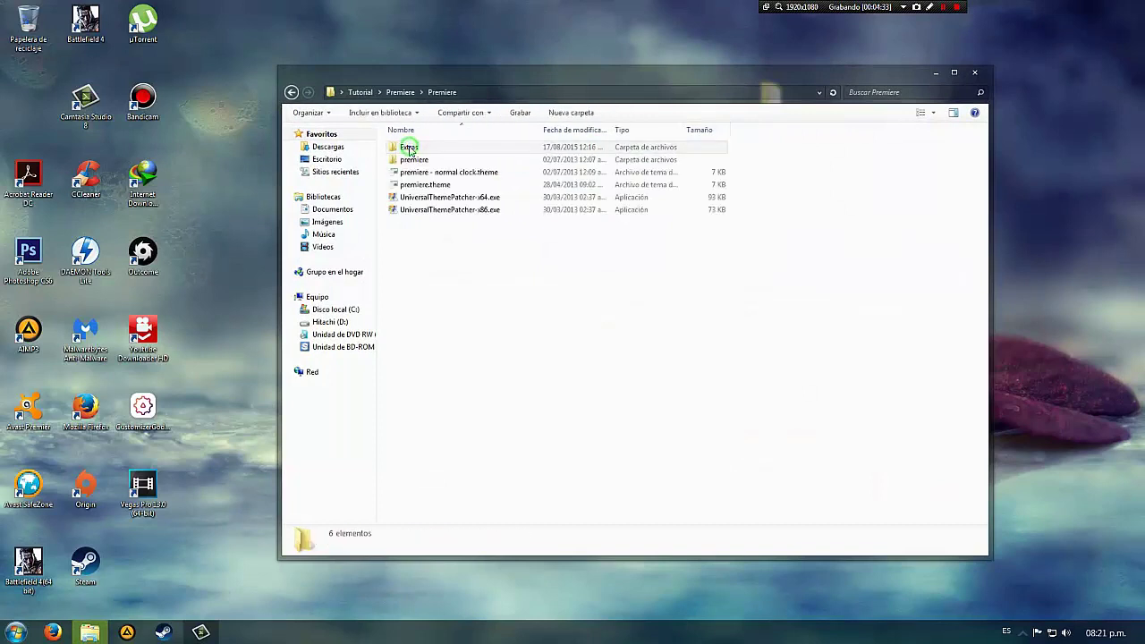
pyautogui.doubleClick(407, 148)
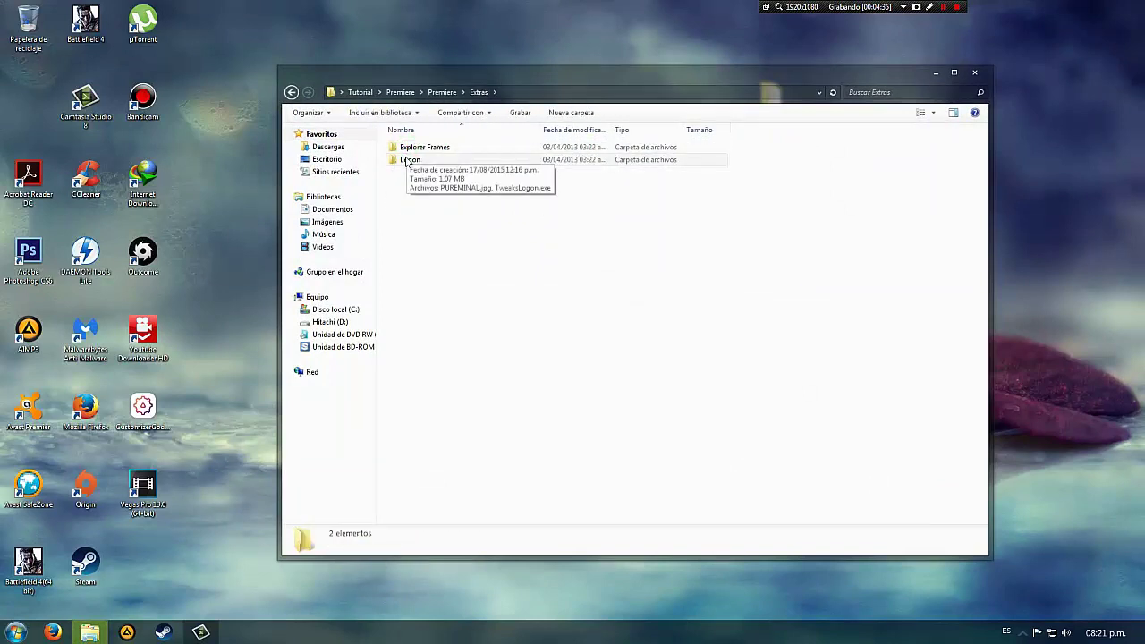
pyautogui.doubleClick(407, 160)
pyautogui.rightClick(490, 170)
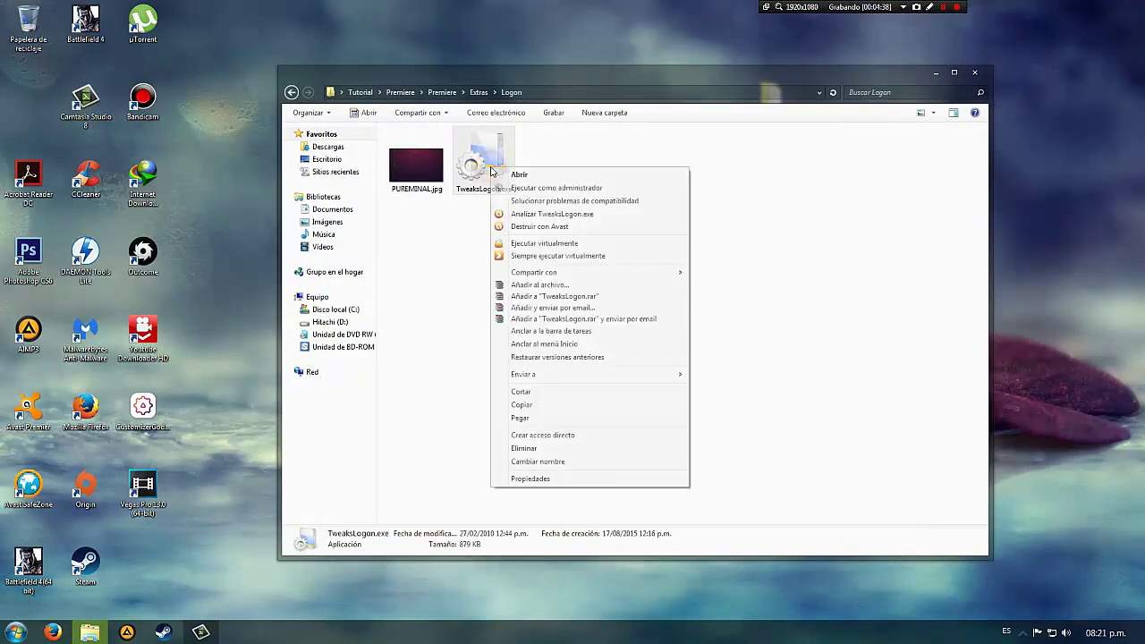
pyautogui.click(537, 188)
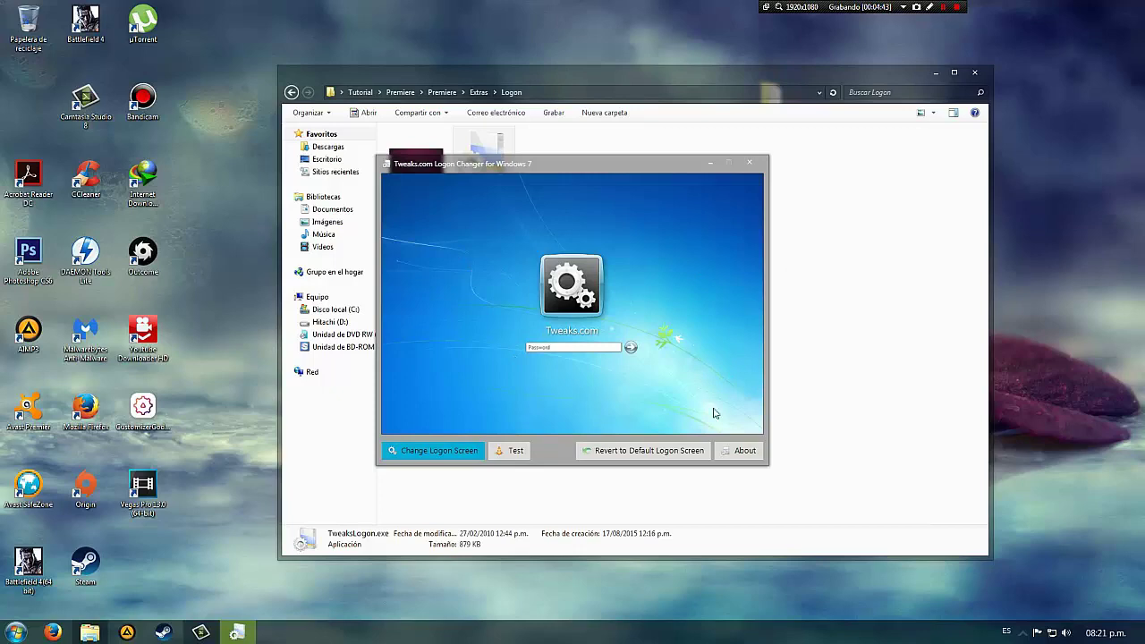
# Step: Change the logon screen background to PUREMINAL.jpg from the desktop's Tutorial > Premiere > Premiere > Extras > Logon folder
pyautogui.click(471, 451)
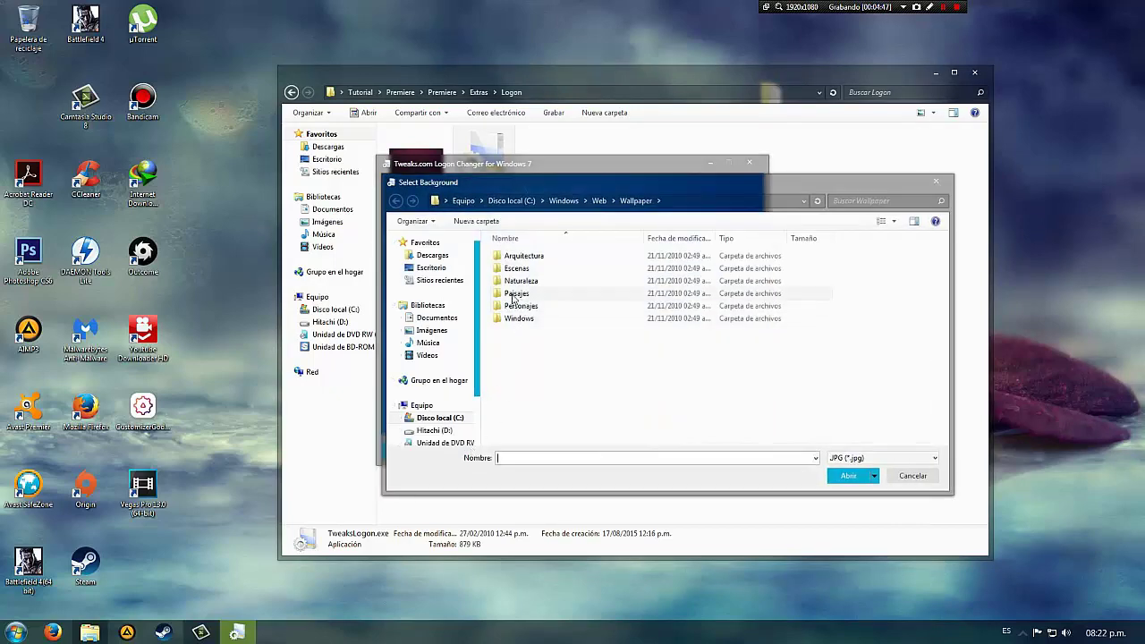
pyautogui.click(431, 267)
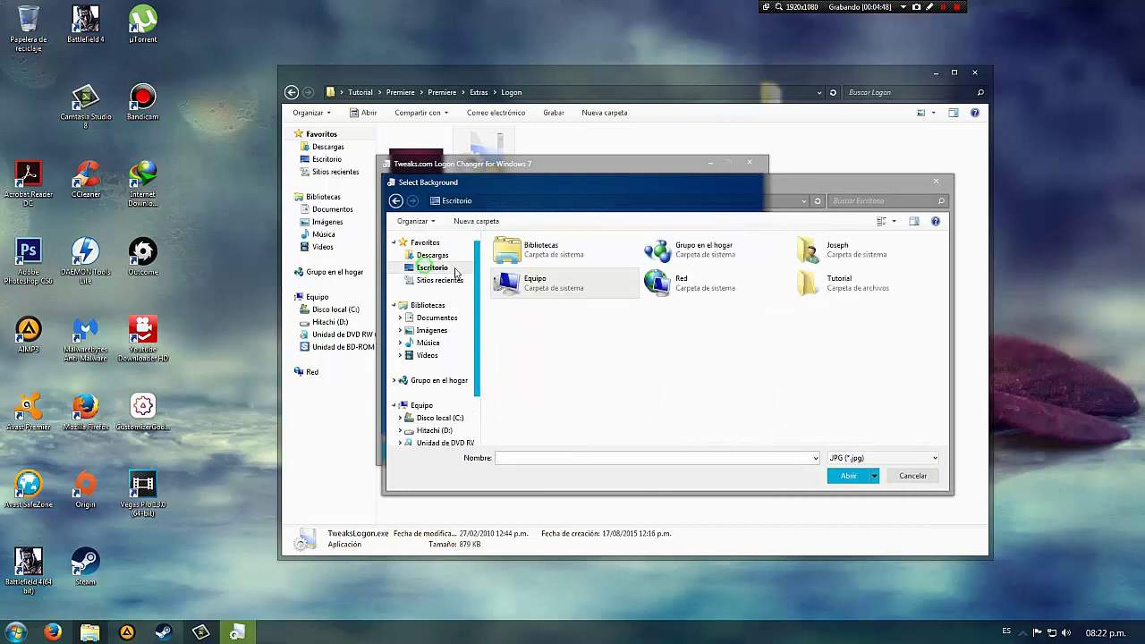
pyautogui.doubleClick(825, 286)
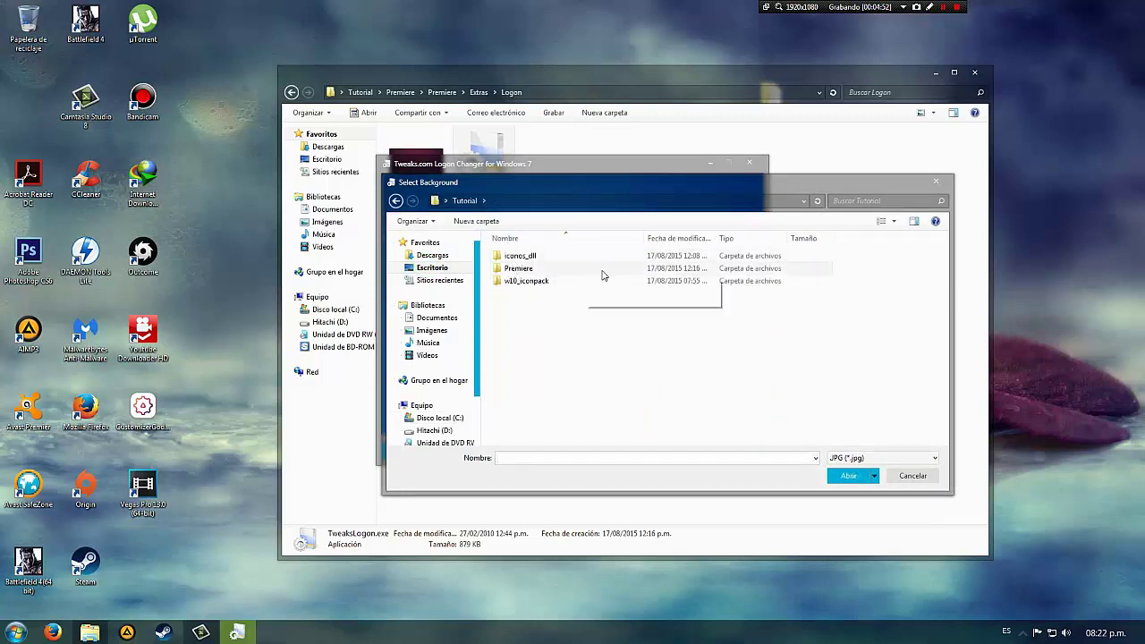
pyautogui.doubleClick(519, 269)
pyautogui.doubleClick(517, 256)
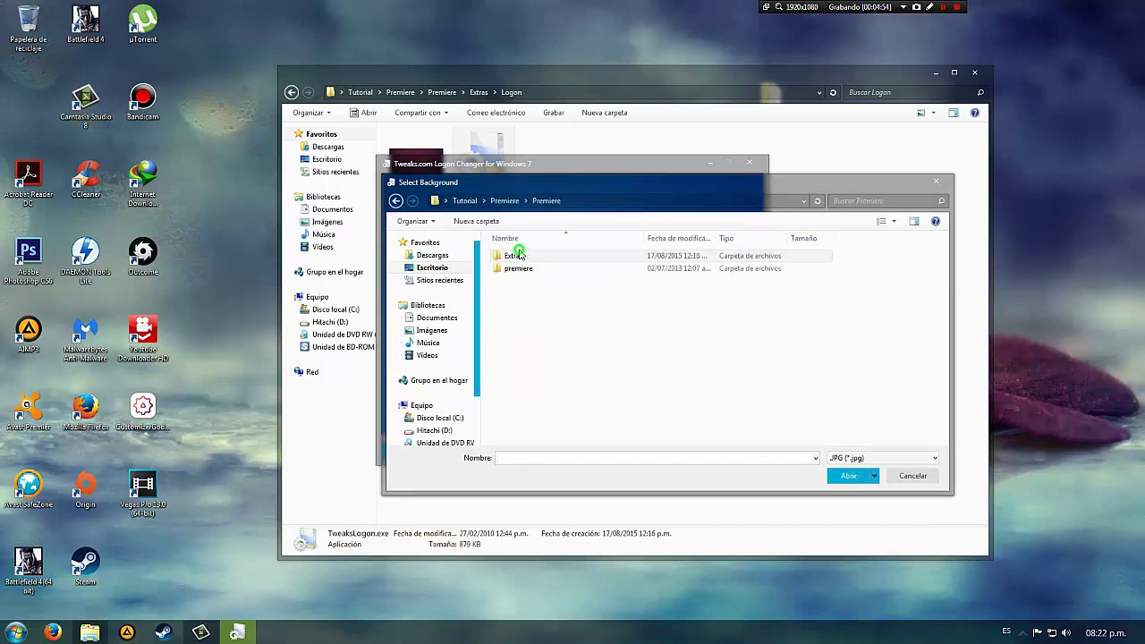
pyautogui.doubleClick(519, 256)
pyautogui.doubleClick(519, 269)
pyautogui.click(526, 277)
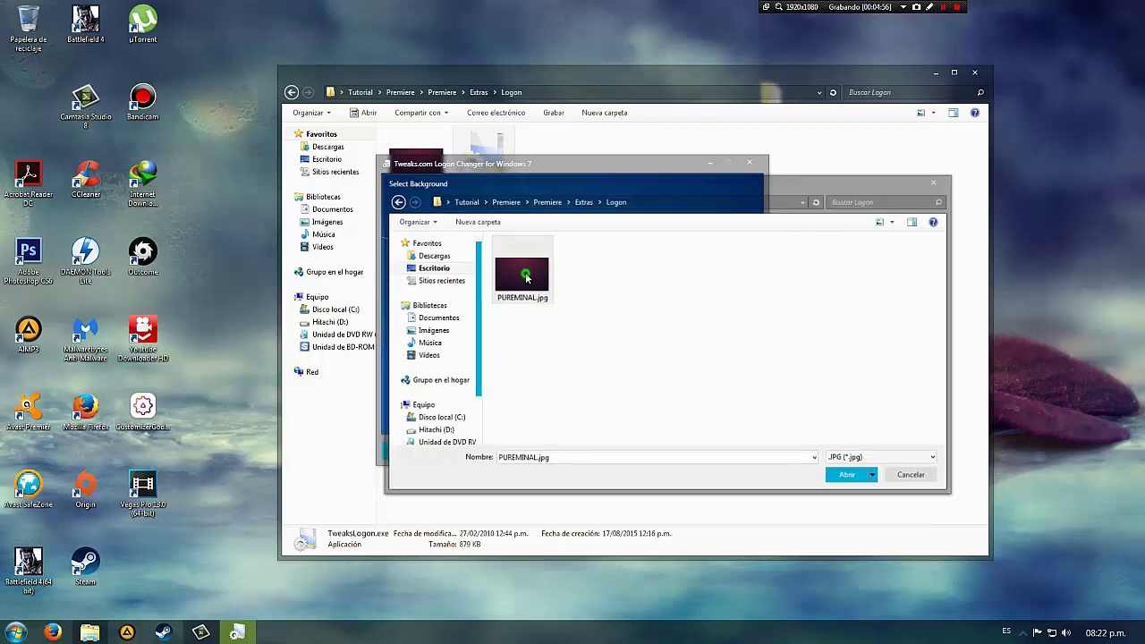
pyautogui.doubleClick(527, 278)
pyautogui.click(675, 357)
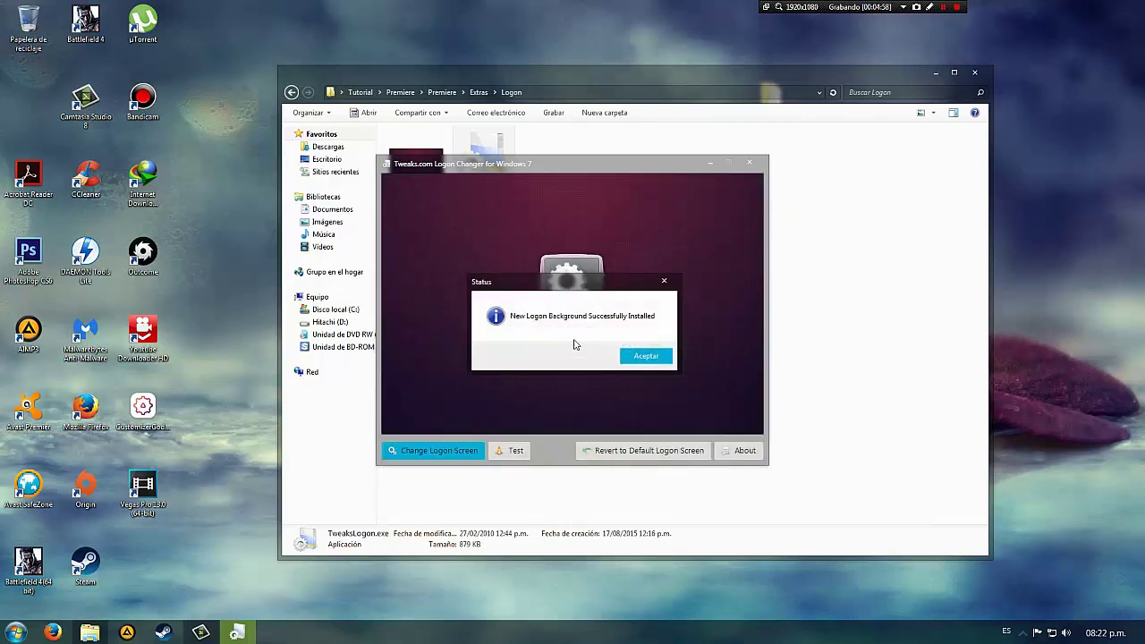
pyautogui.click(669, 358)
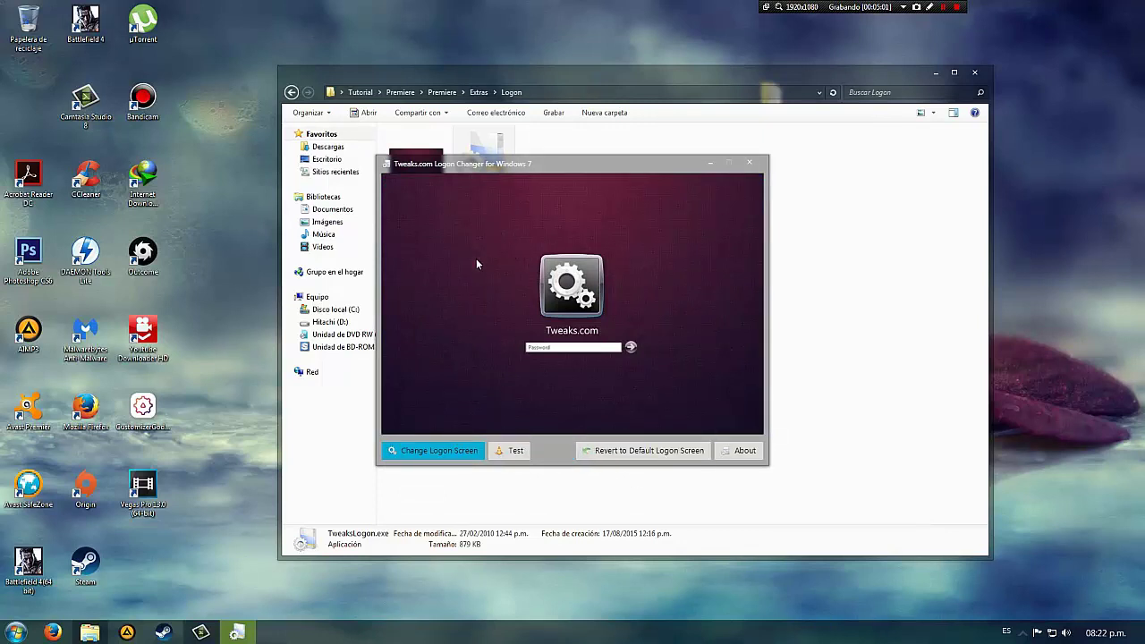
# Step: Close Tweaks.com Logon Changer and the Logon folder, and bring up the Windows shutdown options
pyautogui.click(750, 163)
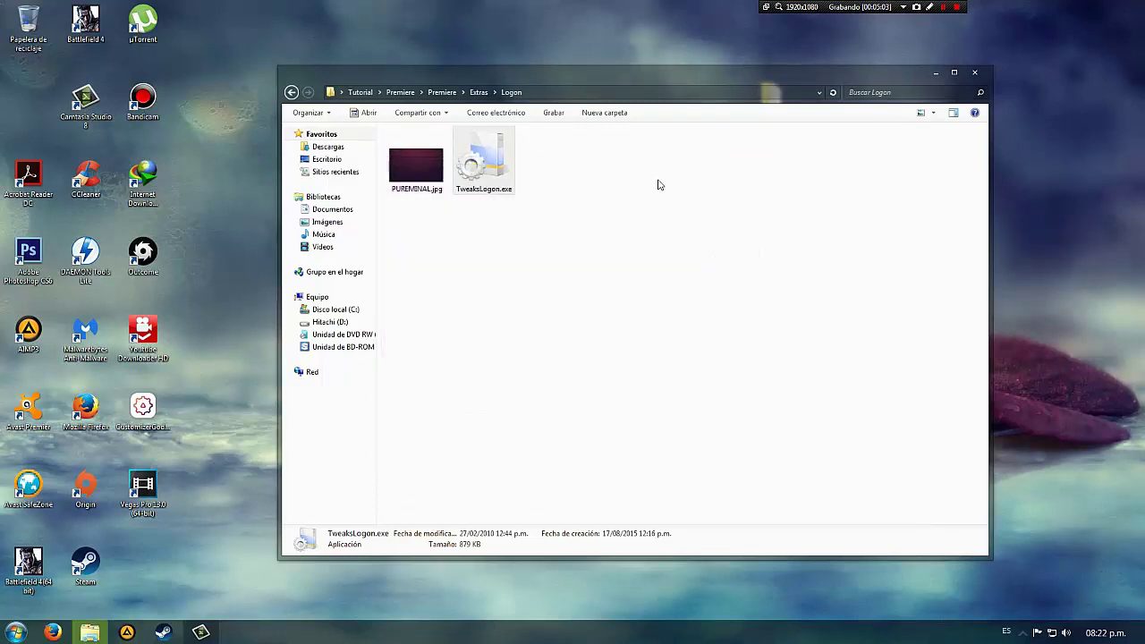
pyautogui.click(976, 74)
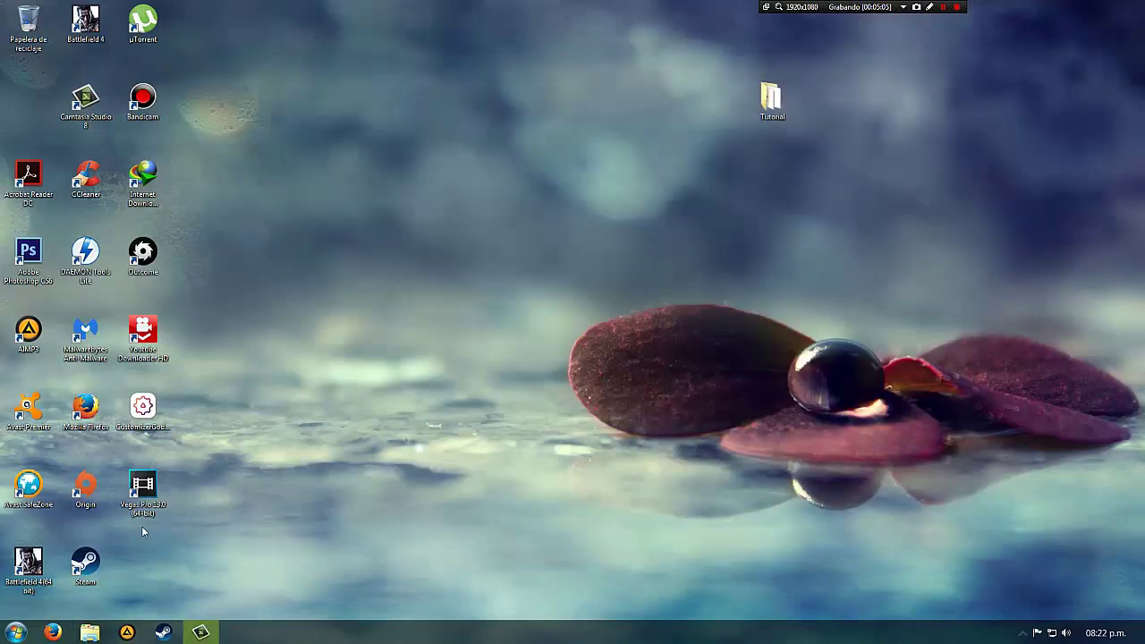
pyautogui.click(15, 632)
pyautogui.moveTo(219, 603)
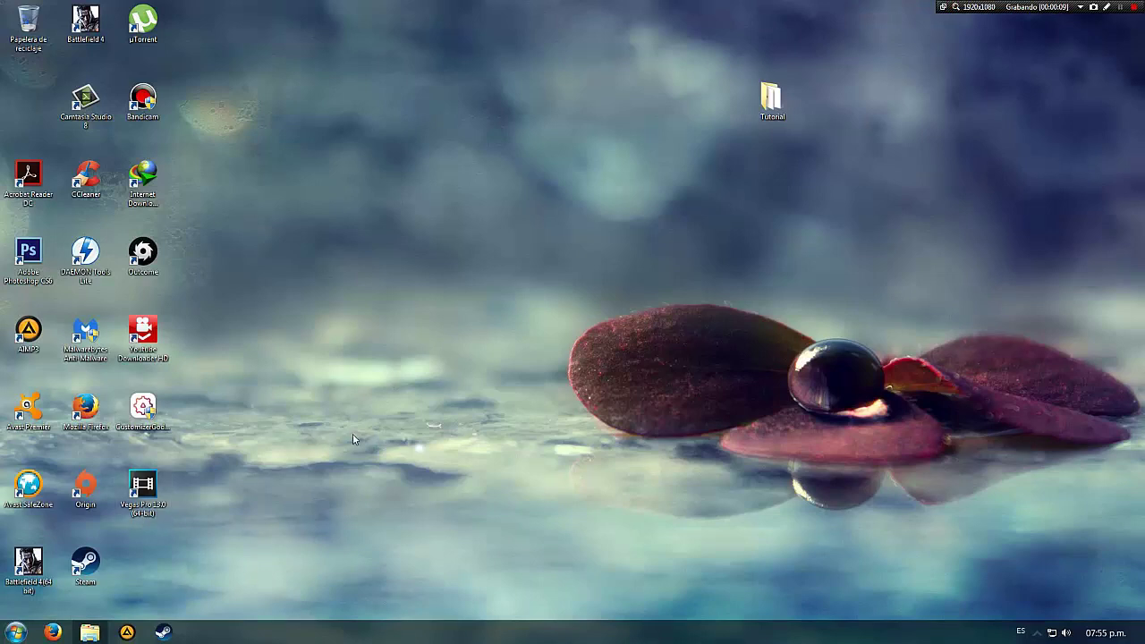
# Step: Look at the Bibliotecas window, close it, and open the Tutorial folder from the desktop
pyautogui.click(101, 634)
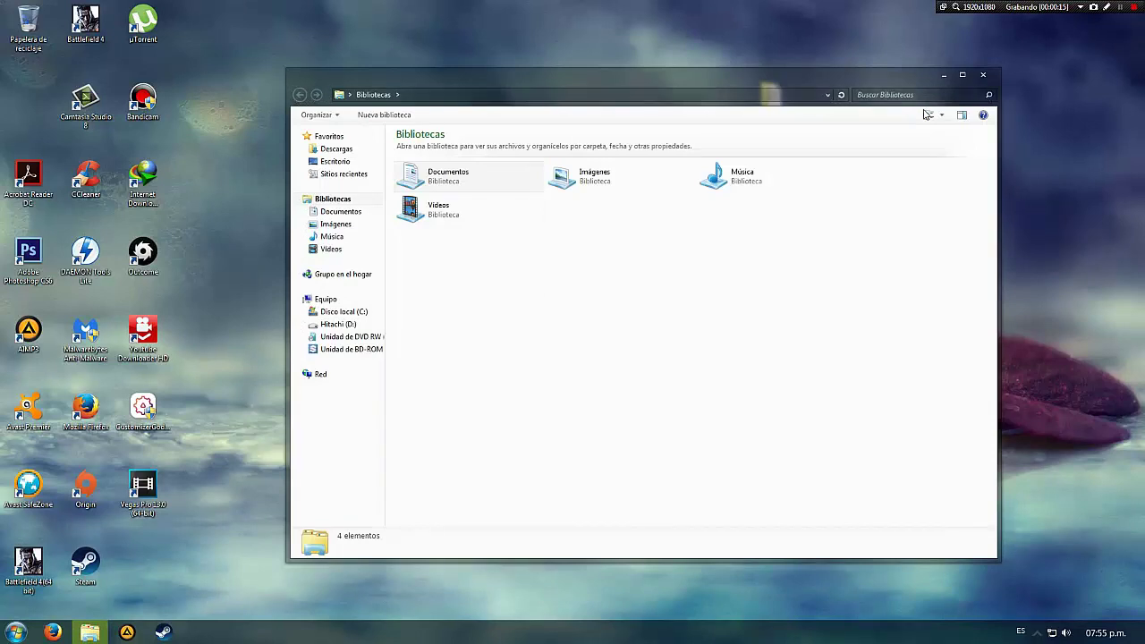
pyautogui.click(984, 77)
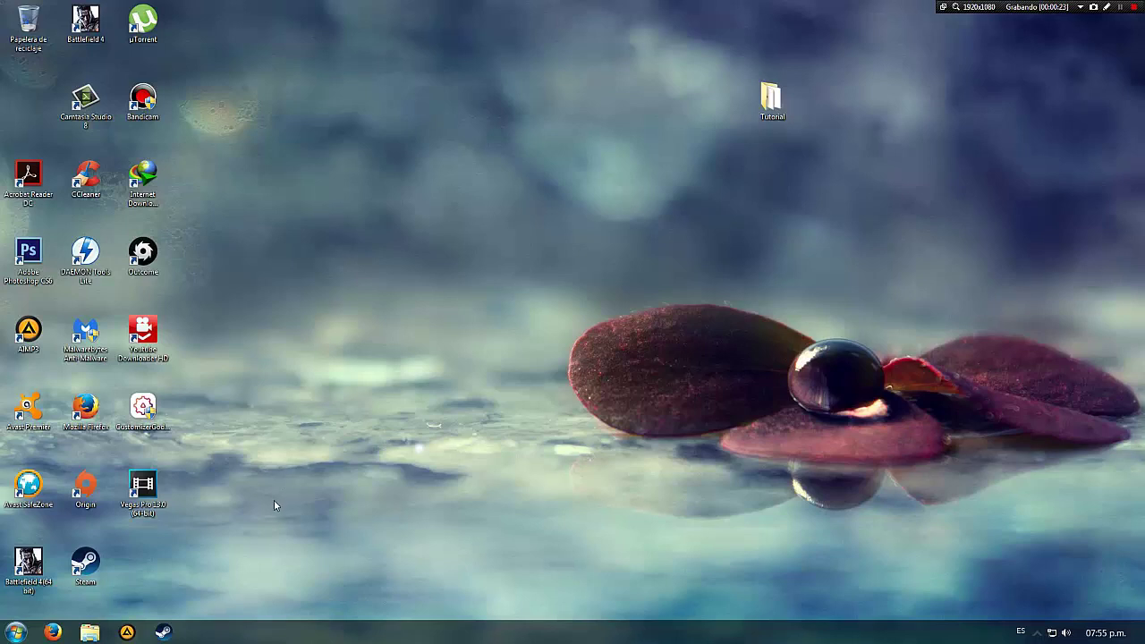
pyautogui.doubleClick(772, 98)
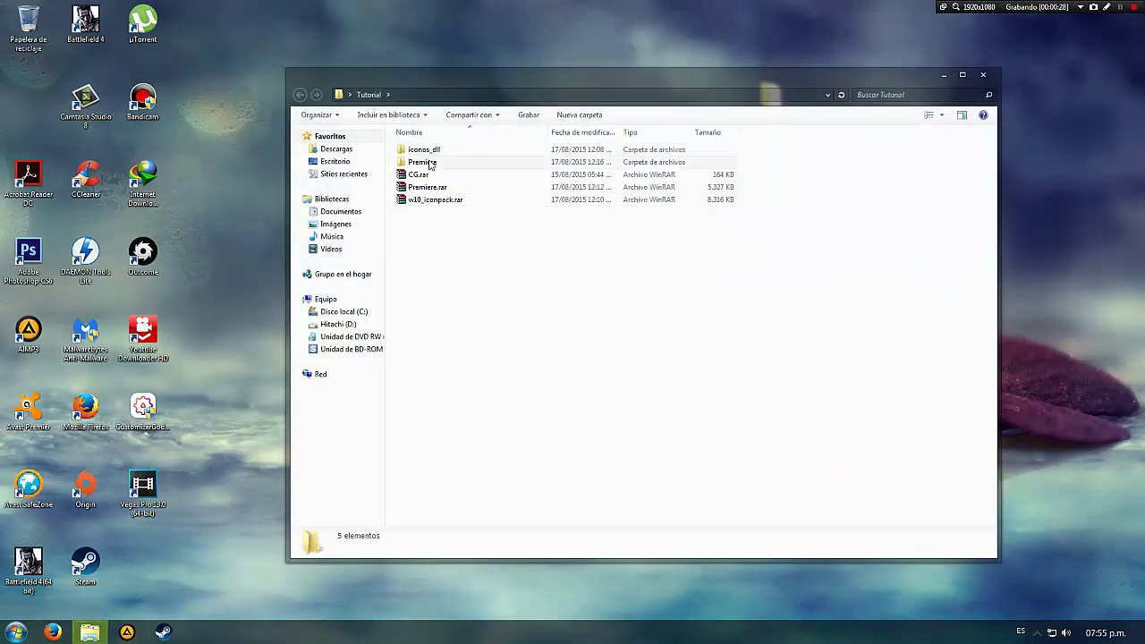
# Step: Extract w10_iconpack.rar into its own w10_iconpack folder in Tutorial and run IconPack Wimdows 10byJP.exe from there
pyautogui.rightClick(421, 200)
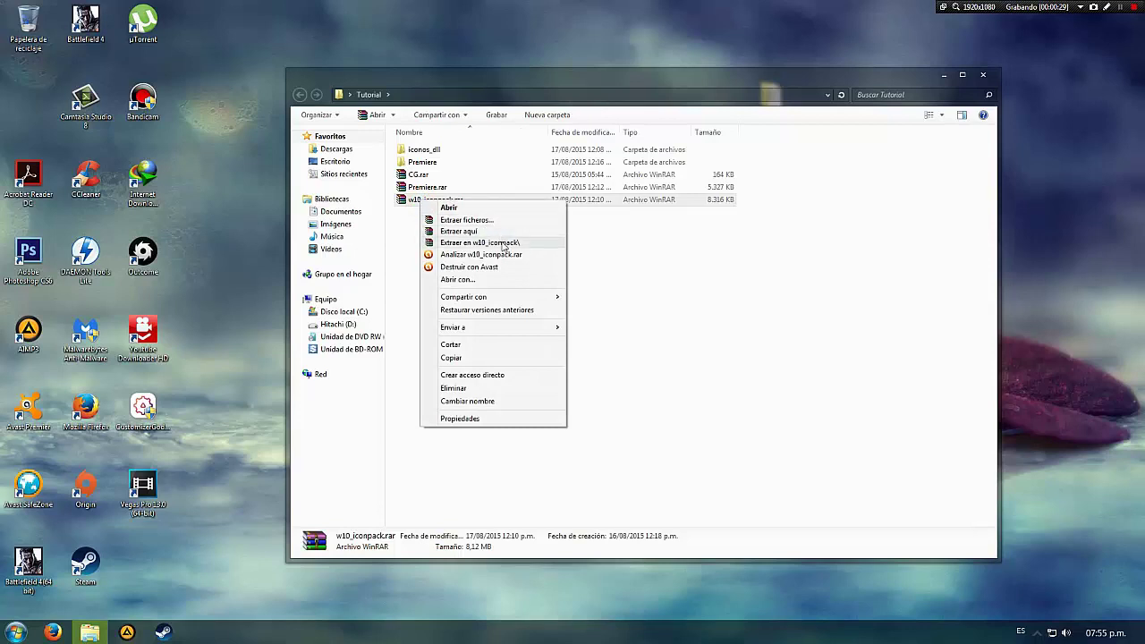
pyautogui.click(501, 243)
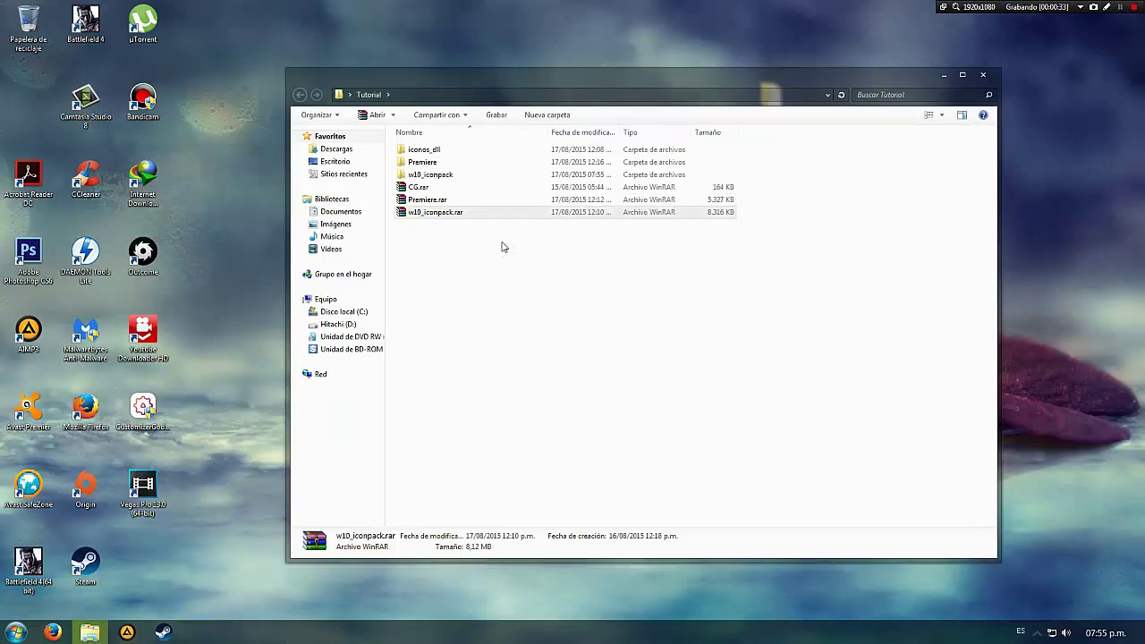
pyautogui.click(414, 175)
pyautogui.doubleClick(413, 175)
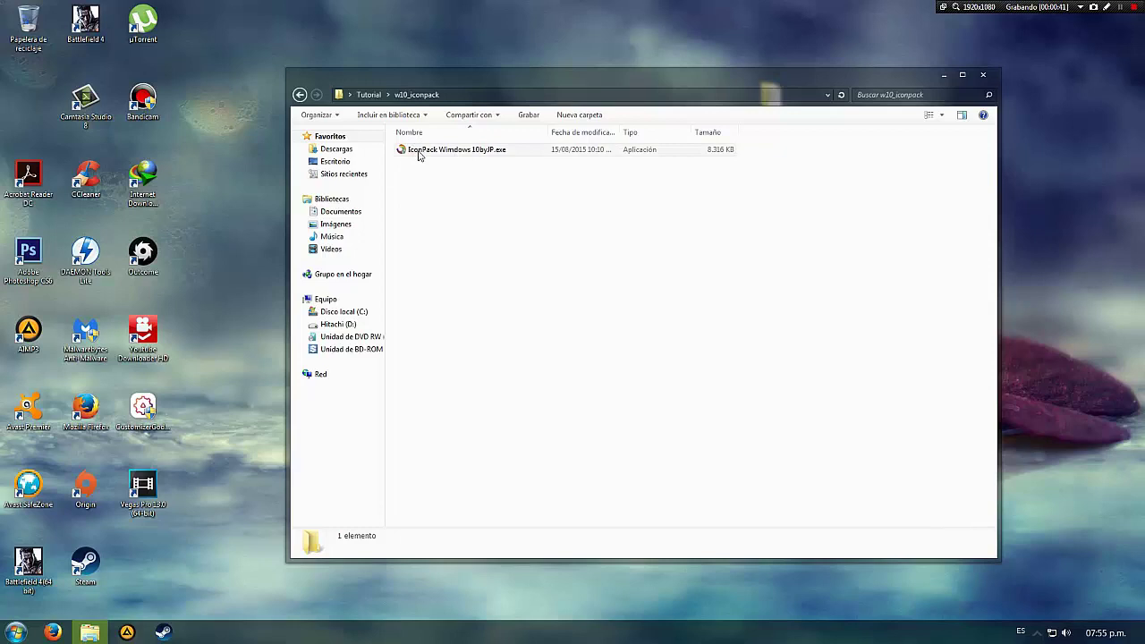
pyautogui.doubleClick(419, 152)
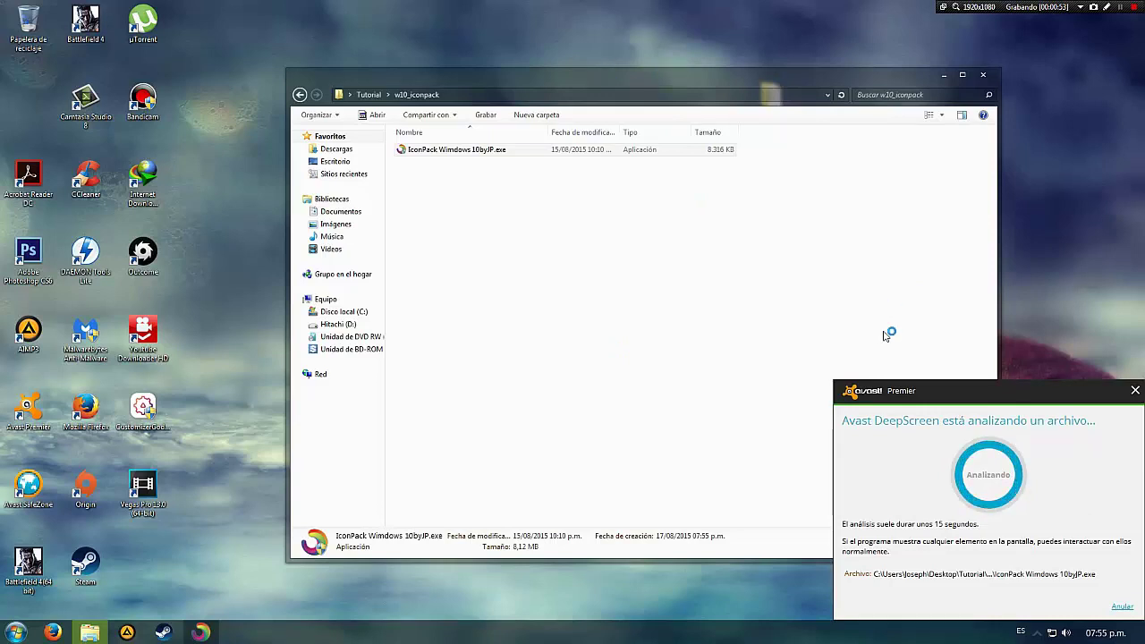
pyautogui.click(1121, 7)
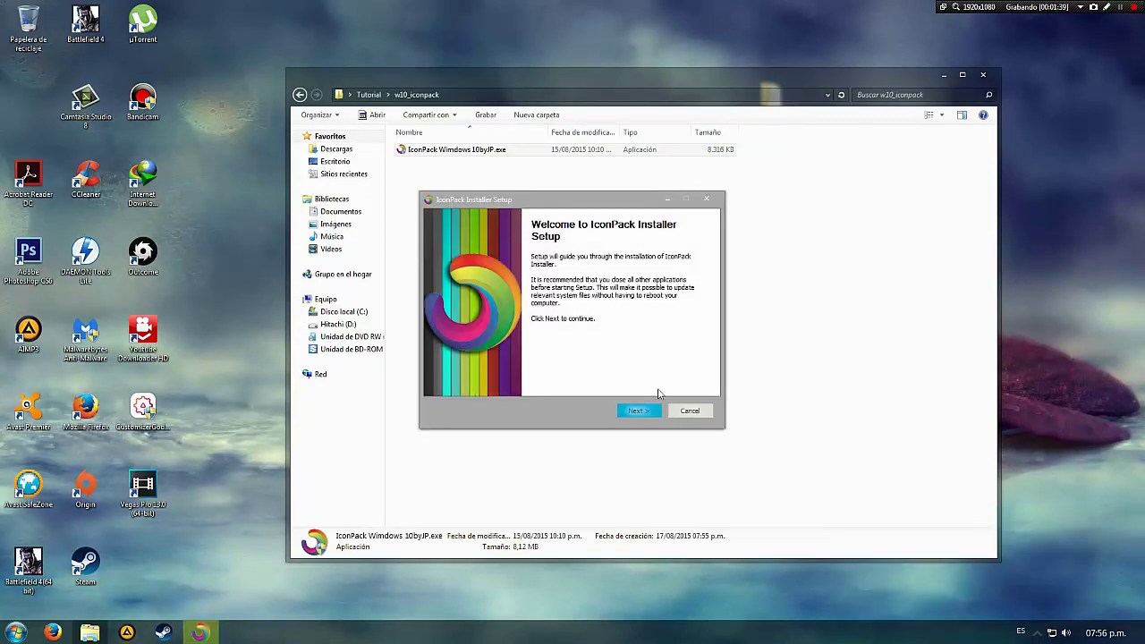
# Step: Install the Restore Point and Patch-Icons components with IconPack Installer, accepting the License Agreement and skipping the BoBrowser offer
pyautogui.click(641, 412)
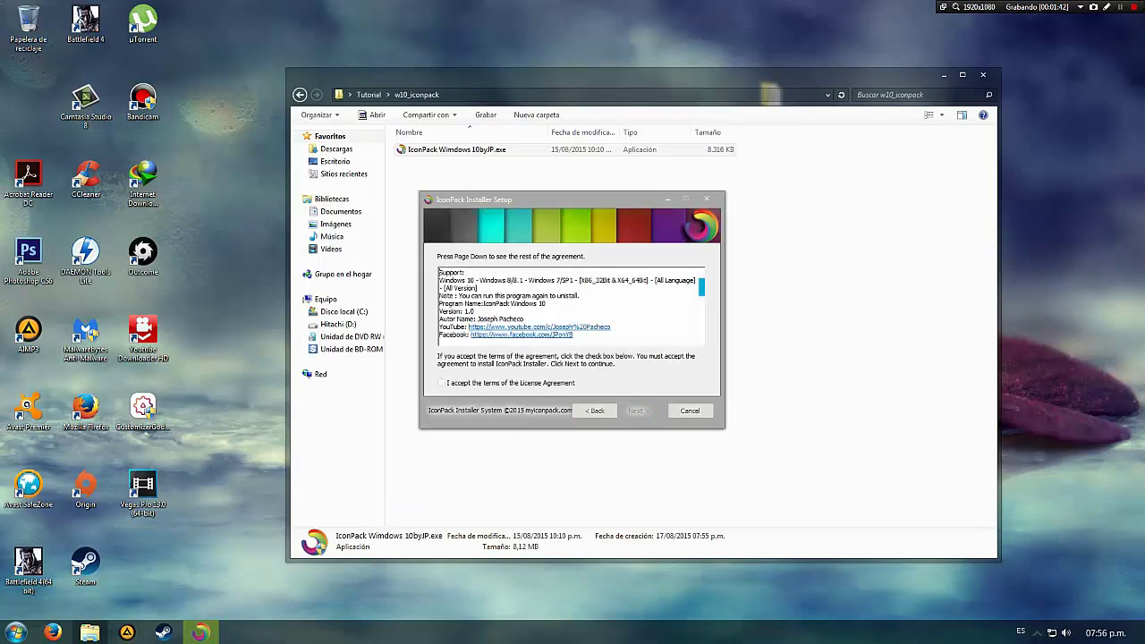
pyautogui.click(441, 383)
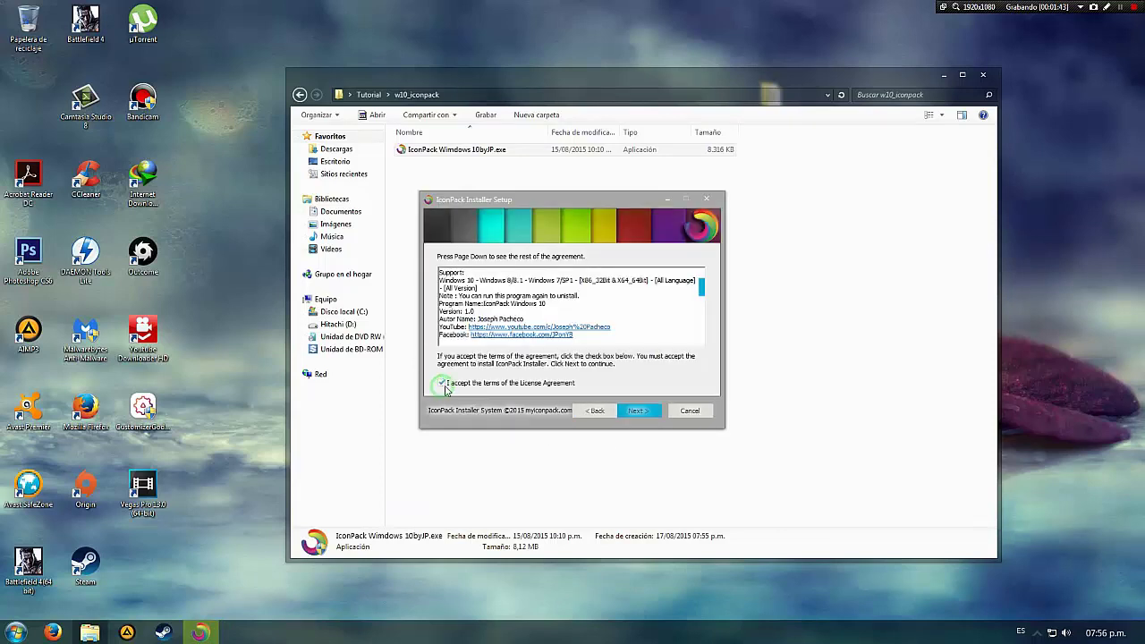
pyautogui.click(642, 413)
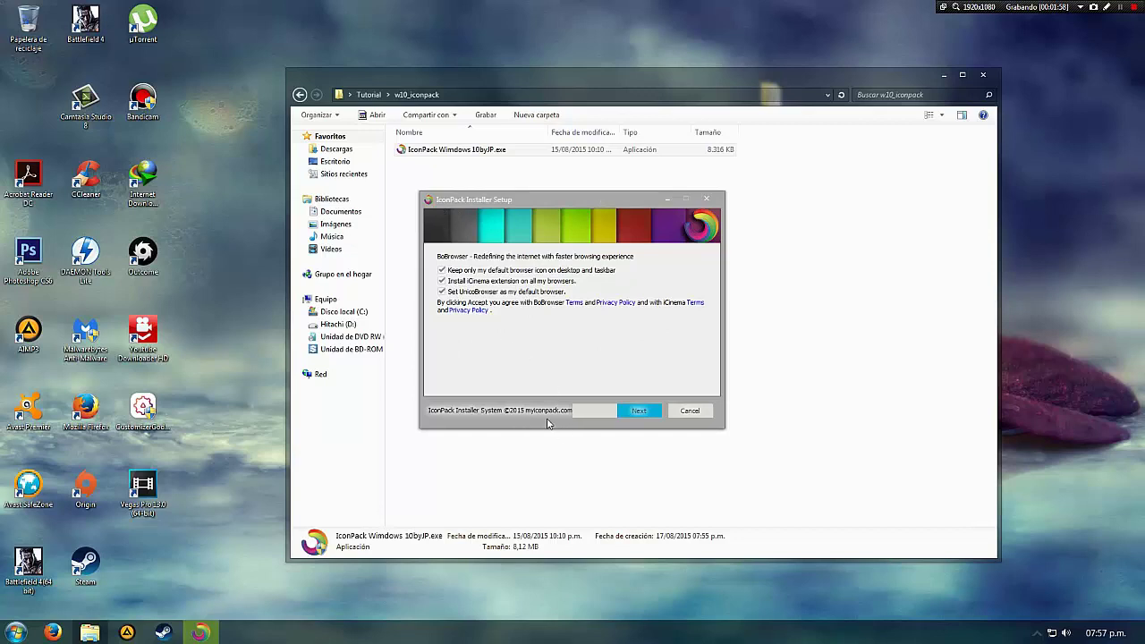
pyautogui.click(578, 414)
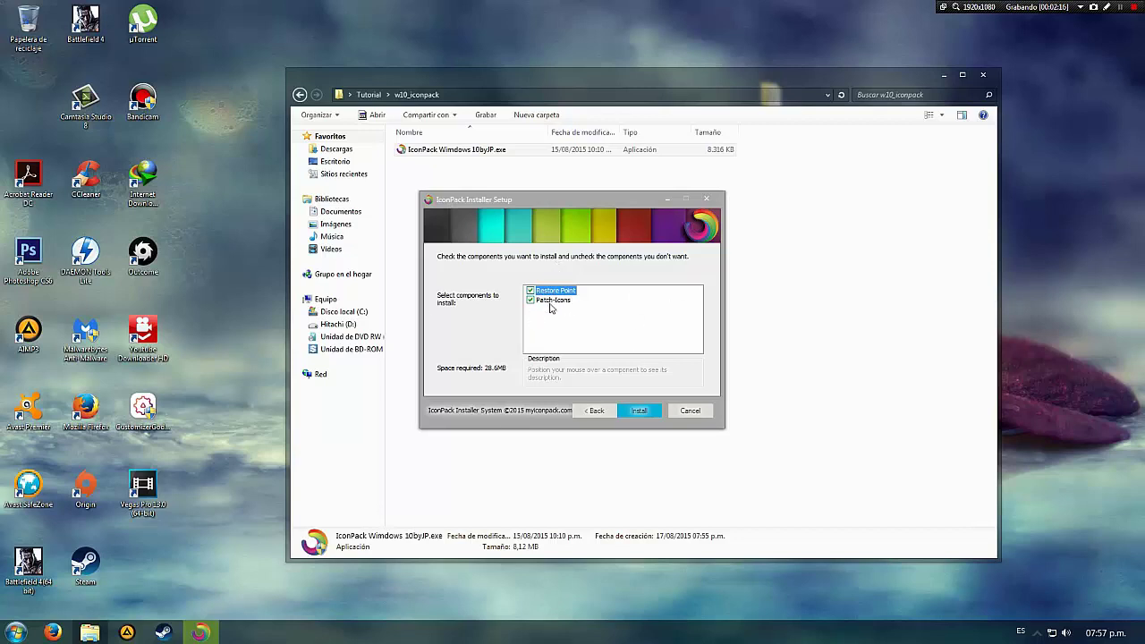
pyautogui.click(647, 417)
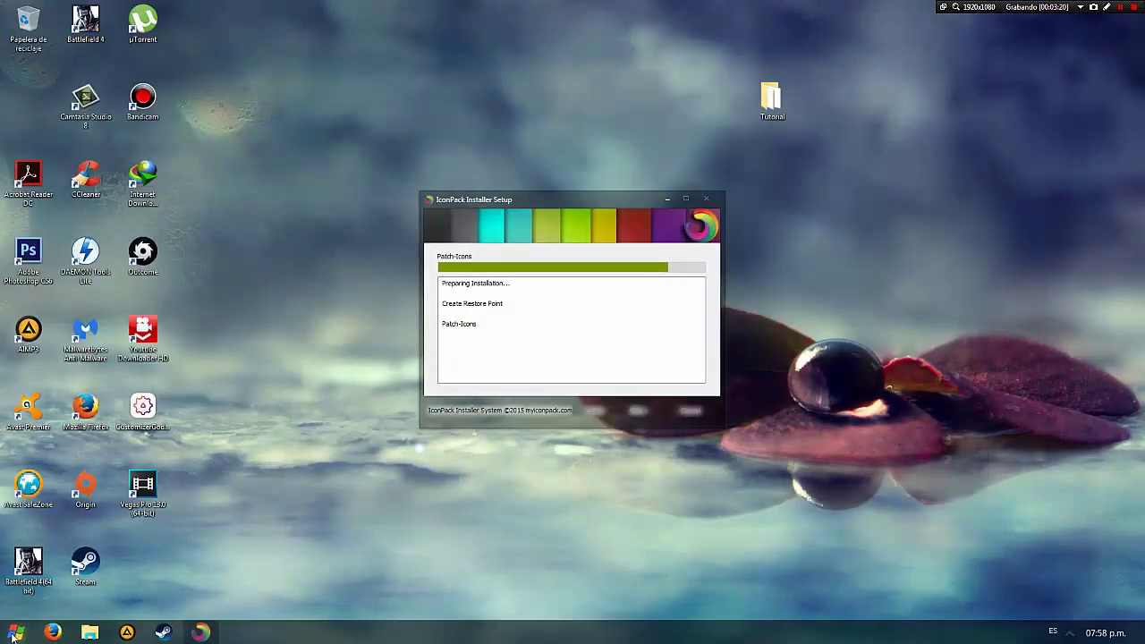
# Step: Look at the Start menu and open Windows Explorer while the icon patch is installing
pyautogui.click(14, 635)
pyautogui.click(13, 636)
pyautogui.click(17, 636)
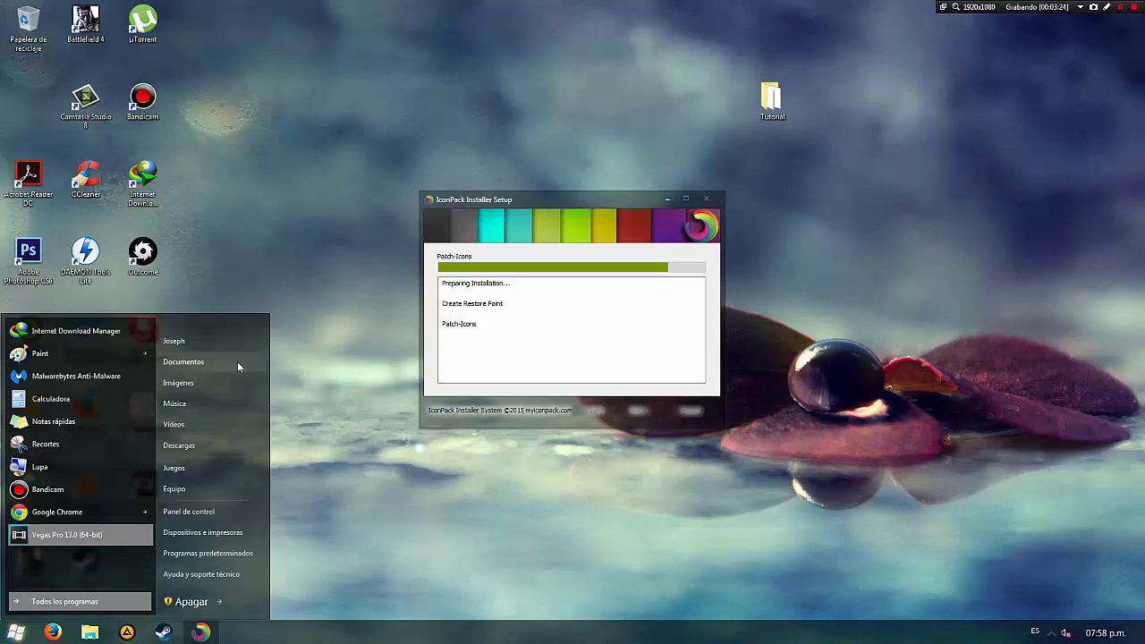
pyautogui.click(89, 632)
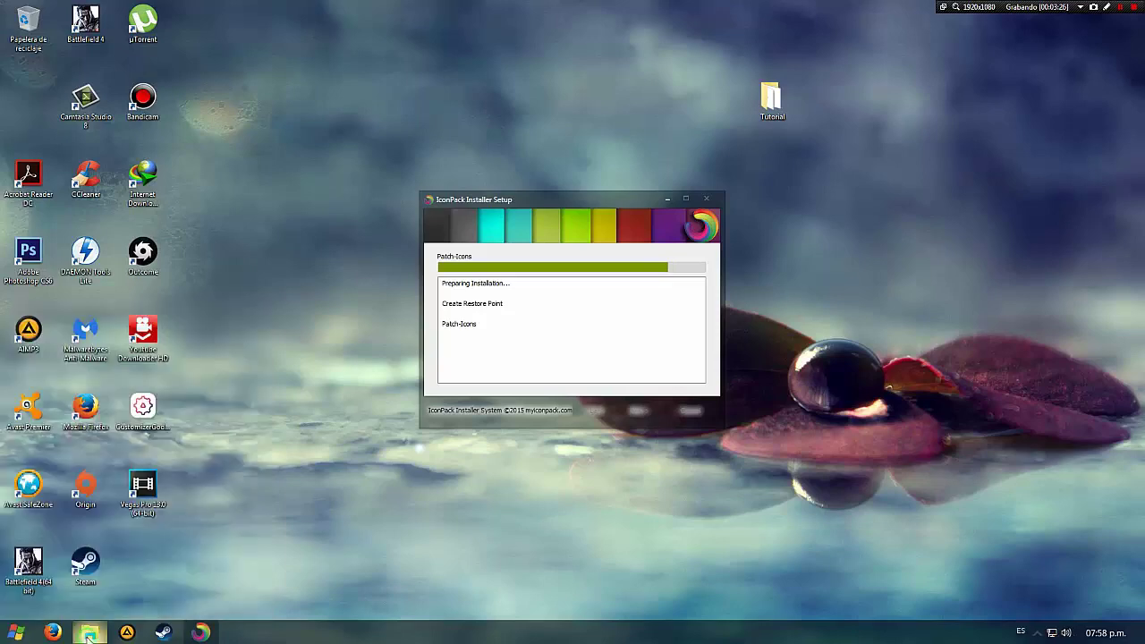